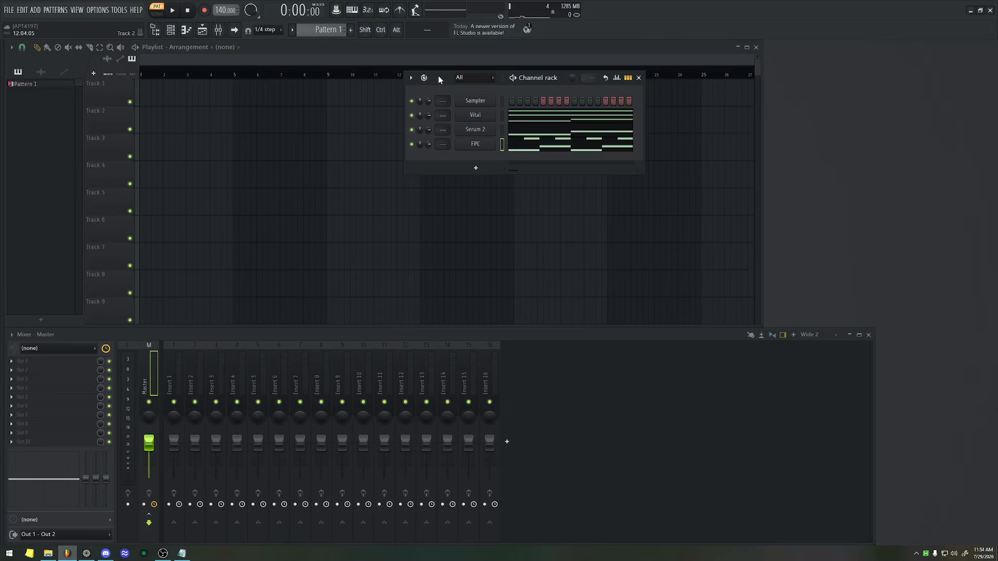
Move the channel rack beside the playlist and add a FLEX generator channel to it.
drag(444, 80, 687, 64)
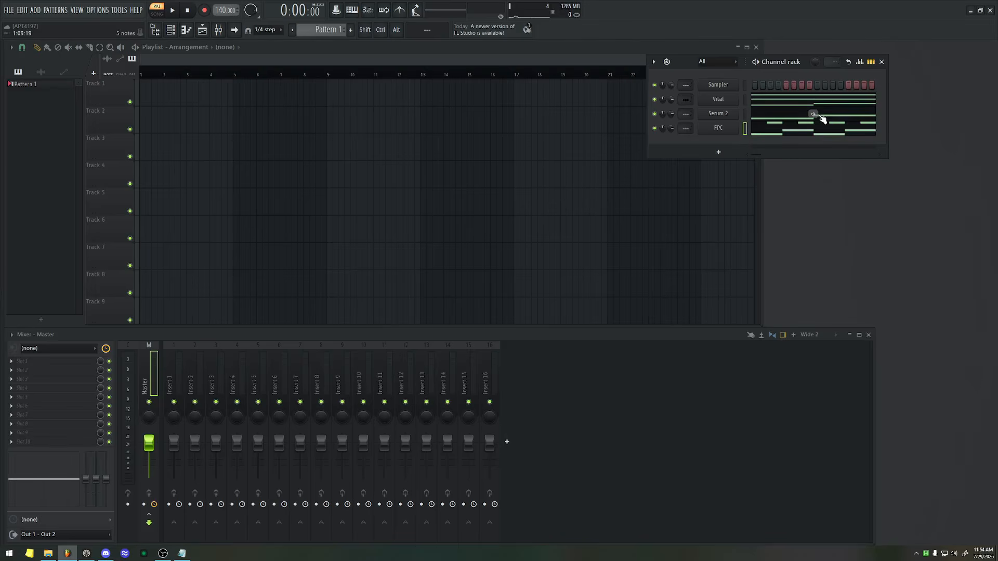
click(720, 152)
key(Return)
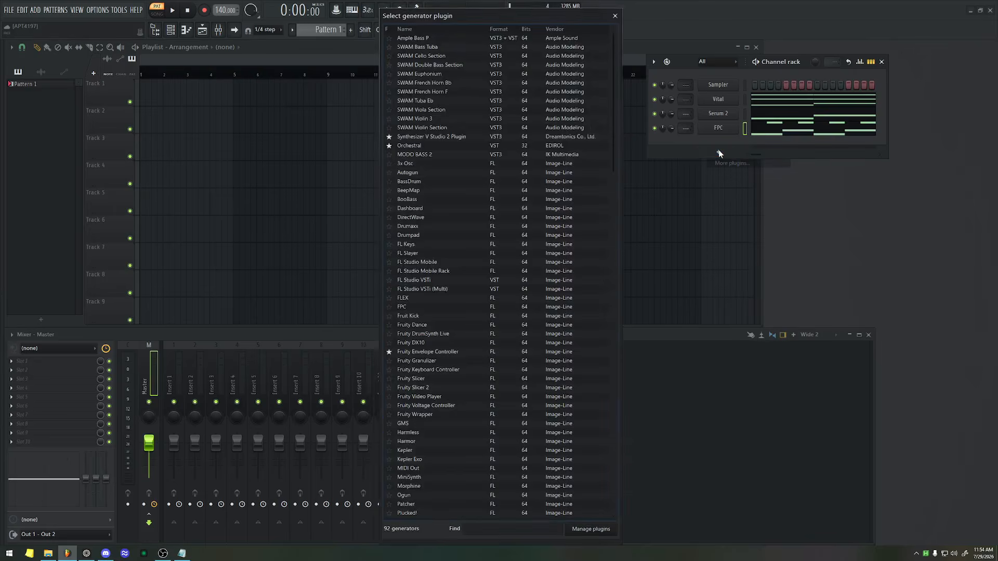
text(fe)
key(BackSpace)
text(lex)
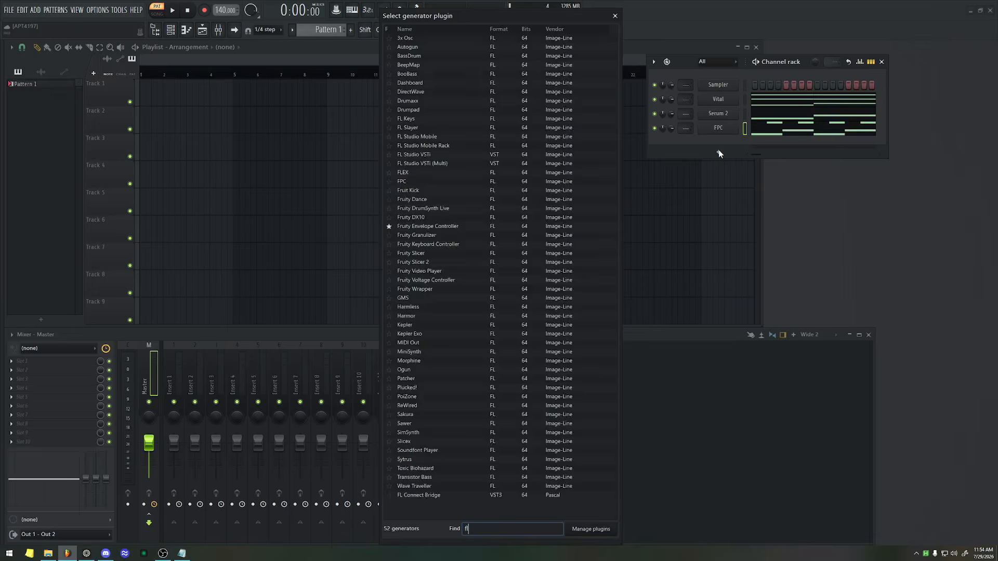
key(Return)
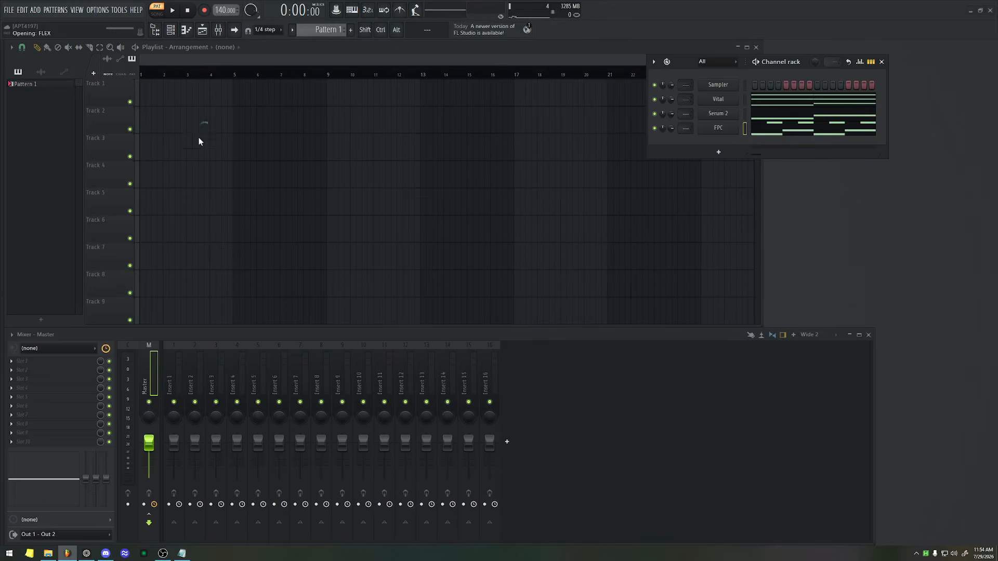
click(167, 99)
drag(193, 80, 287, 67)
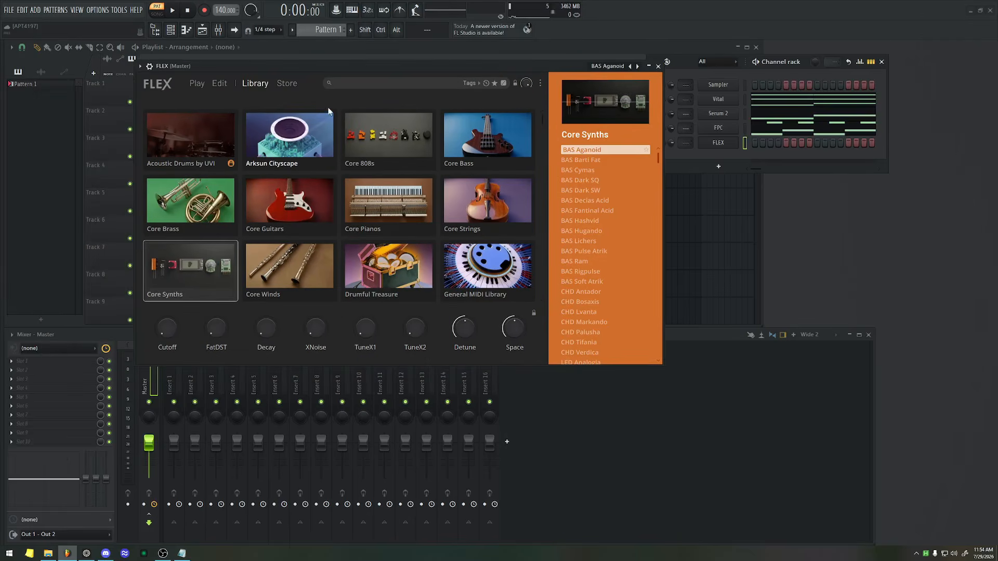
Load the STR All Staccato preset from the Core Strings pack in FLEX and close the plugin window.
click(497, 213)
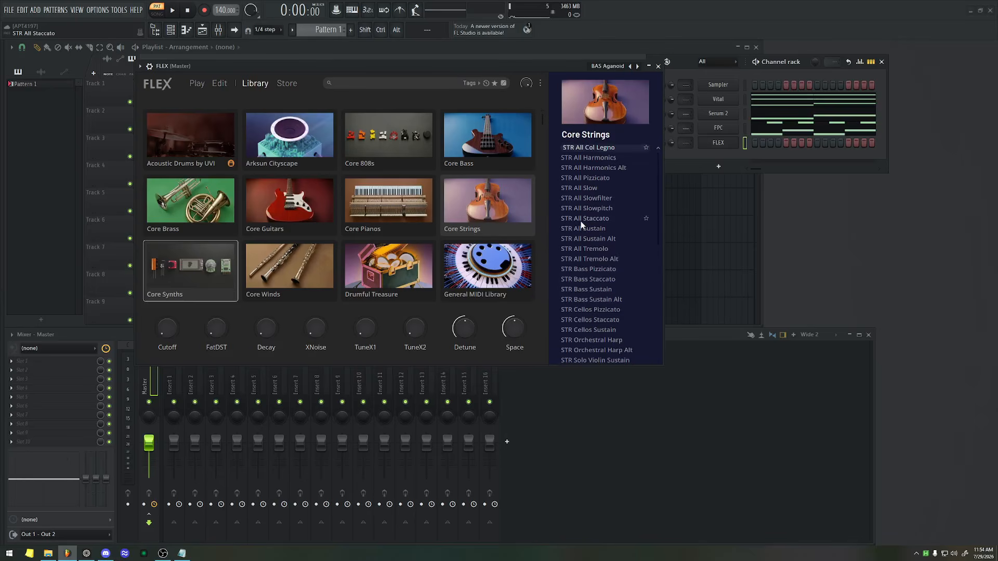
click(592, 159)
click(590, 241)
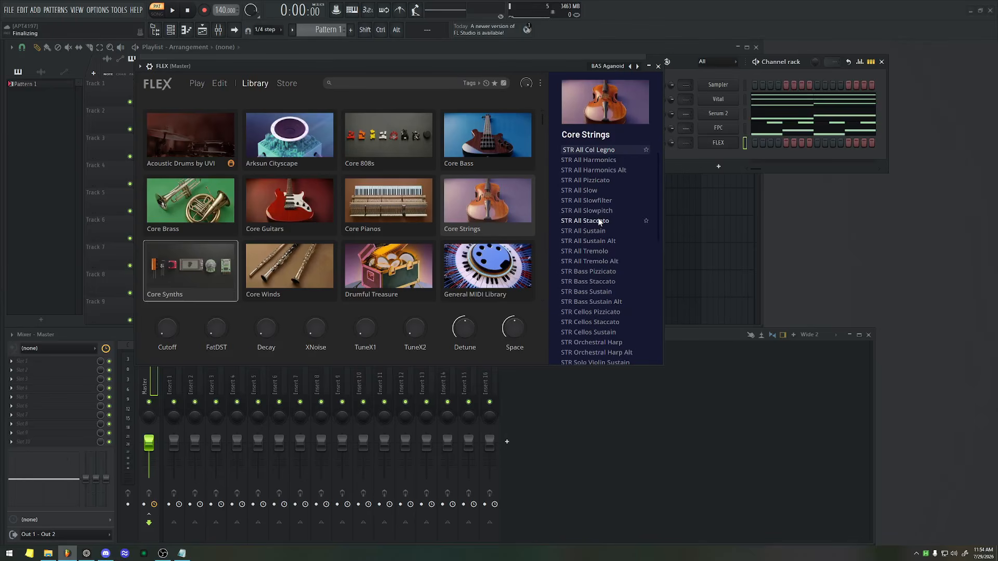
click(593, 220)
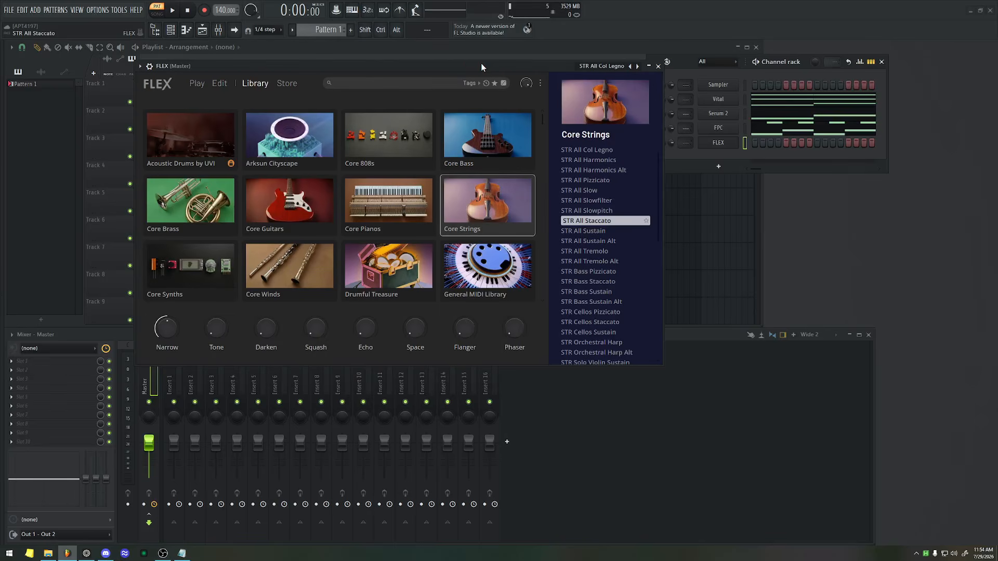
key(Escape)
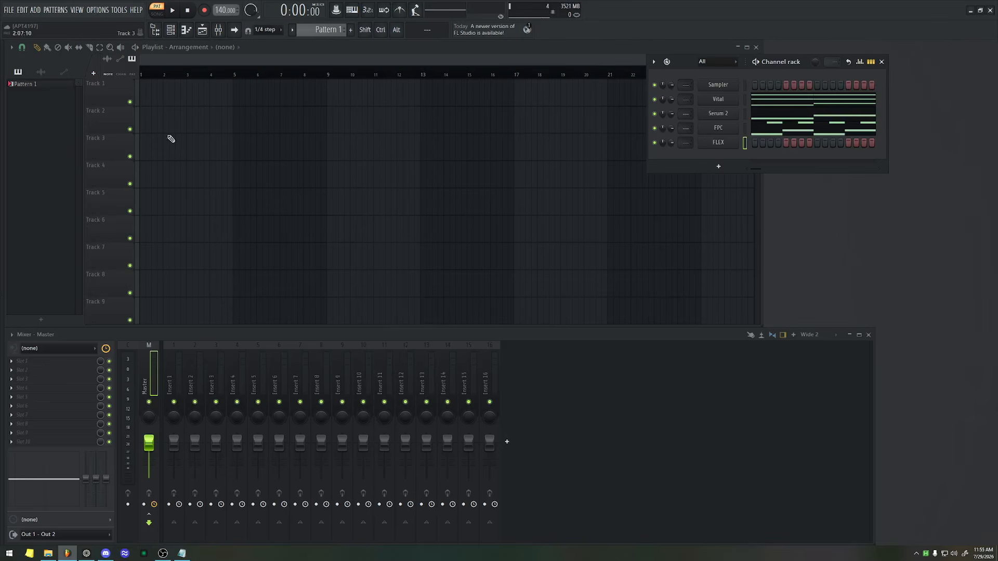
Place Pattern 1 at the start of Track 1 and route the FLEX channel to mixer insert 4.
drag(21, 83, 149, 91)
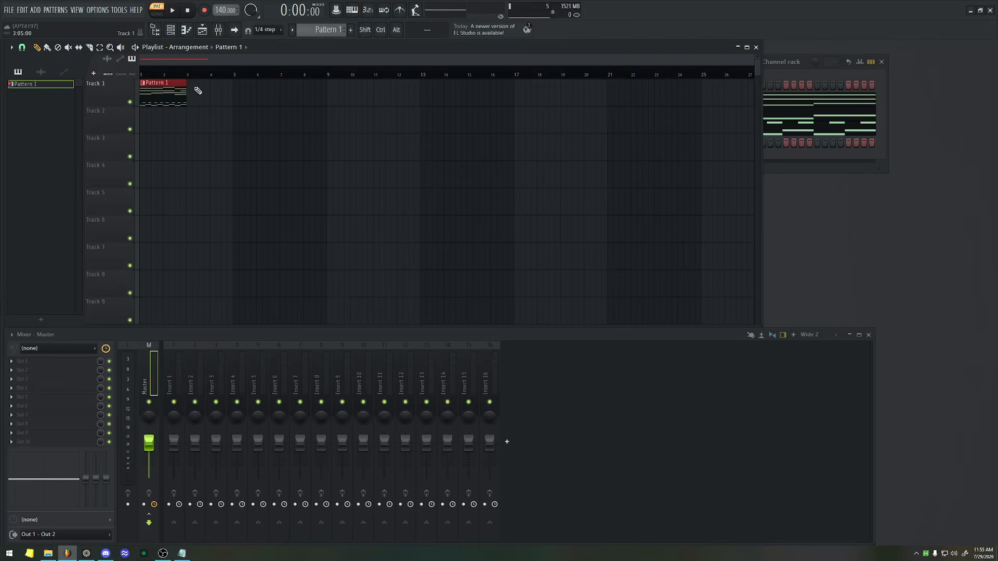
click(773, 171)
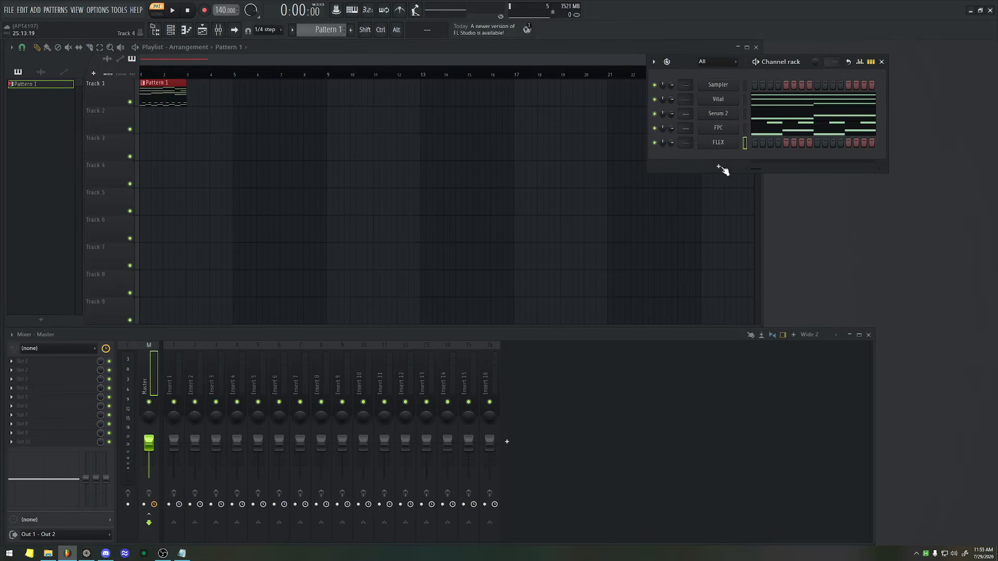
click(688, 148)
drag(691, 142, 691, 137)
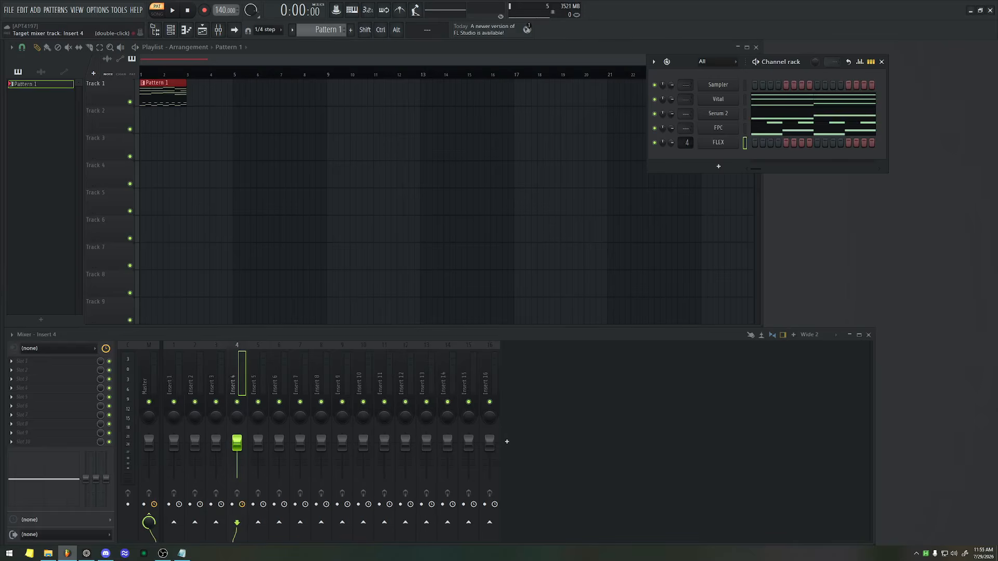
Rename both the FLEX channel and mixer insert 4 to Strings.
shift+click(712, 142)
text(S)
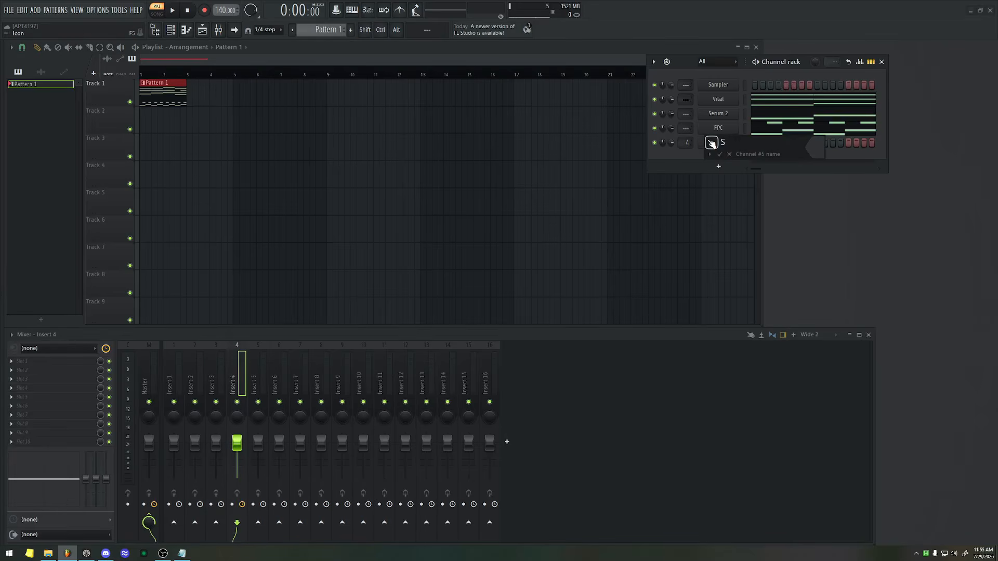
text(trings)
key(Return)
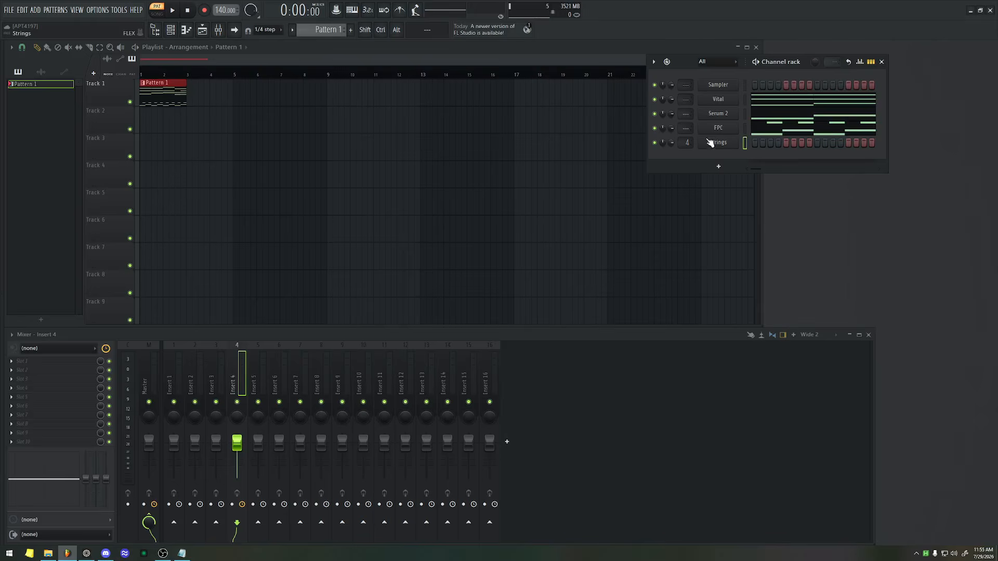
double_click(238, 382)
text(Strings)
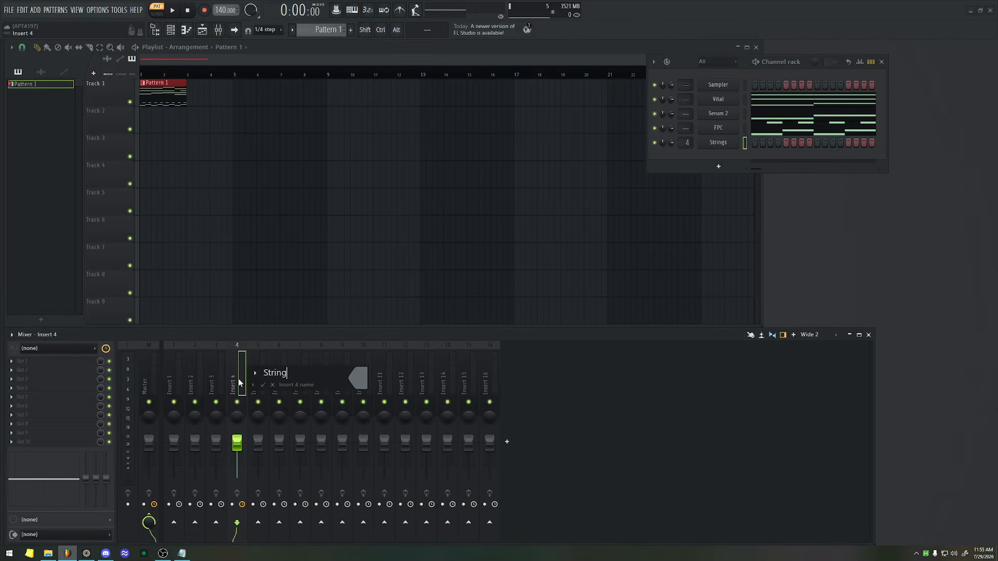
key(Return)
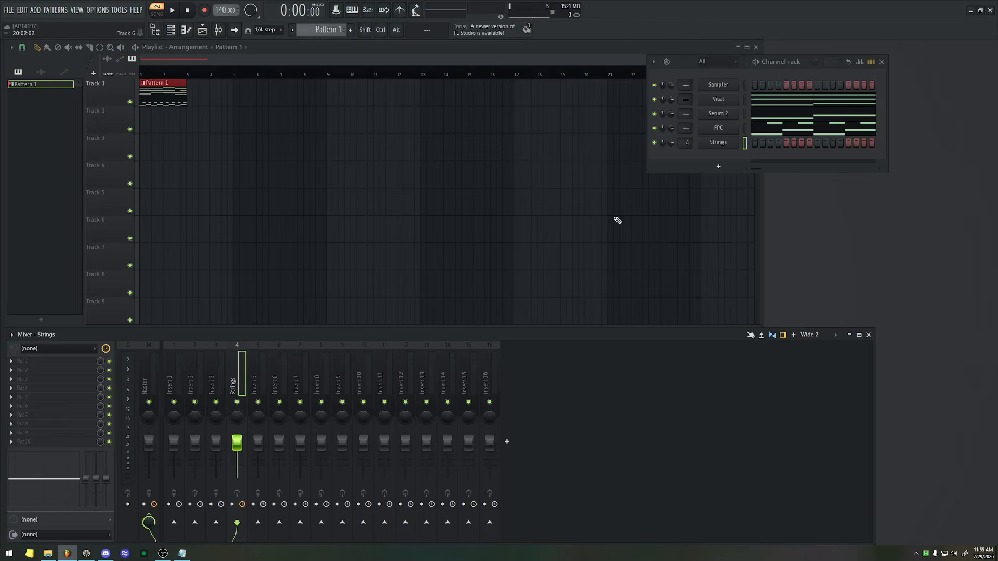
Rename the FPC channel to Drums.
click(720, 130)
key(F2)
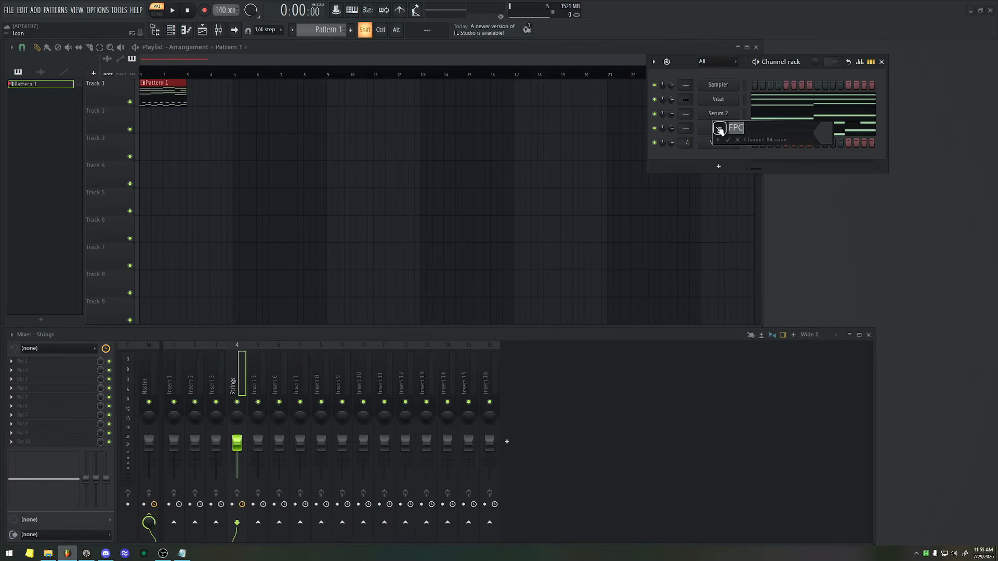
text(Drums)
key(Return)
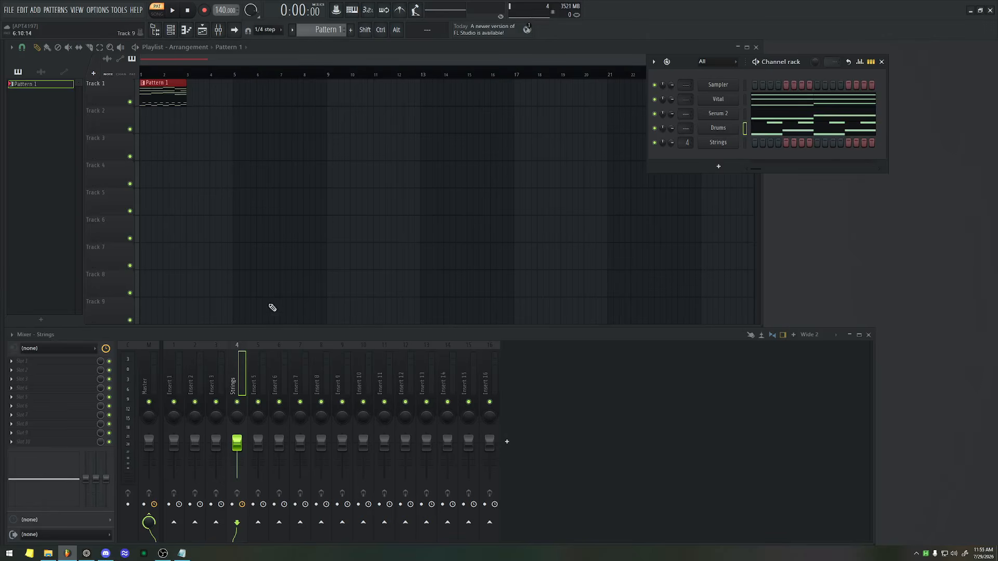
Link the Drums channel to mixer insert 5 and hide the channel rack.
click(258, 366)
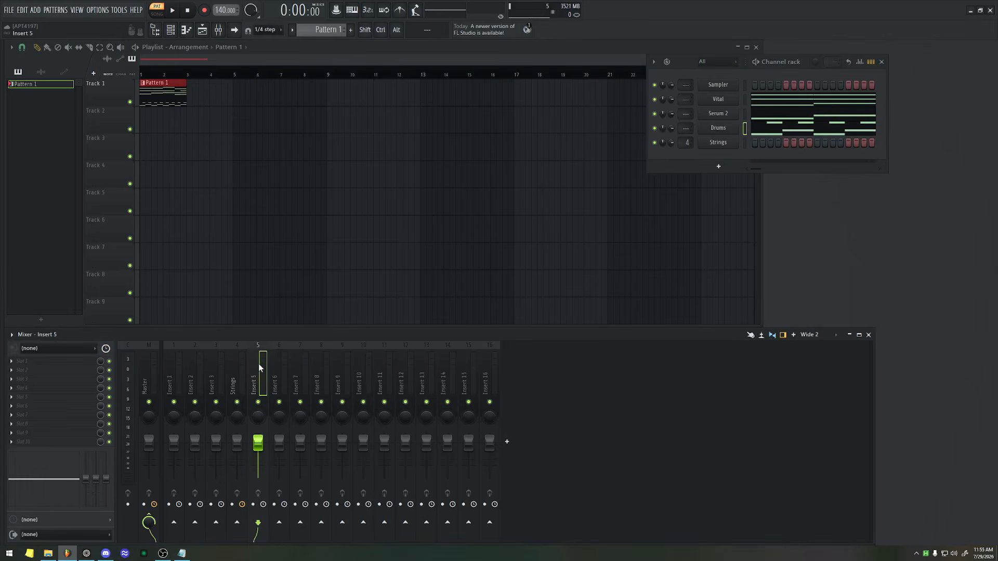
key(ctrl+l)
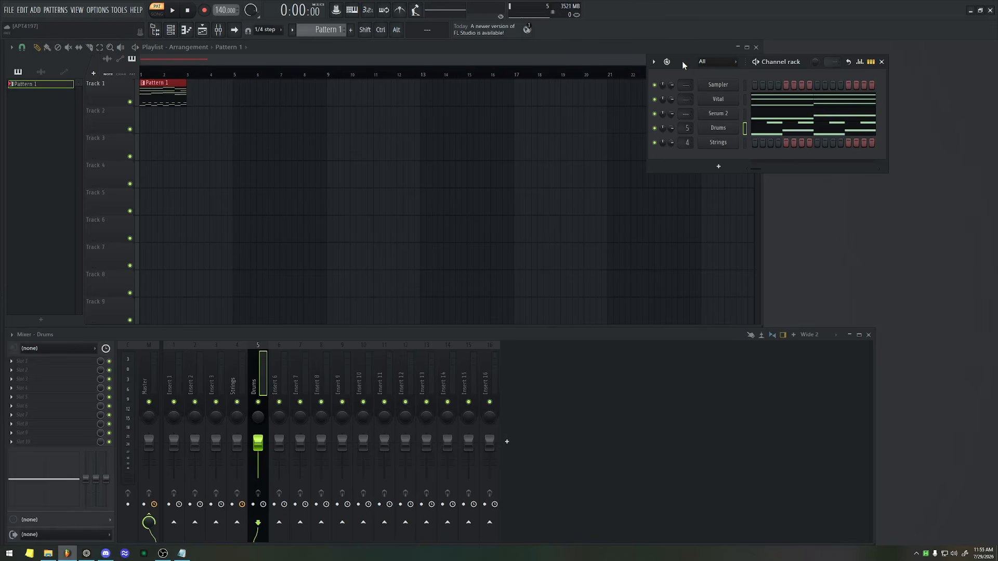
key(F6)
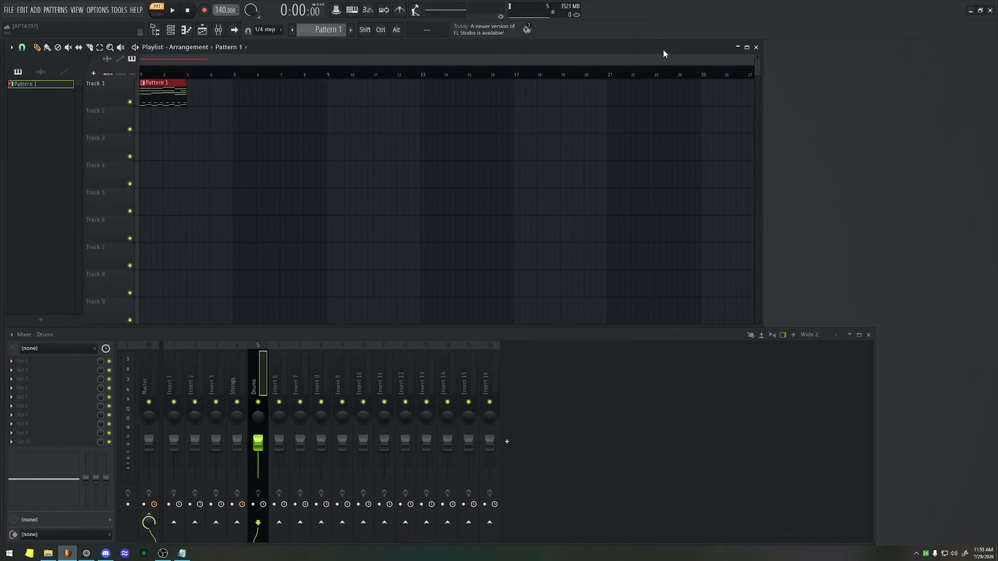
Turn playlist Track 2 into an instrument track with a new Vital instance and close the plugin window.
right_click(108, 118)
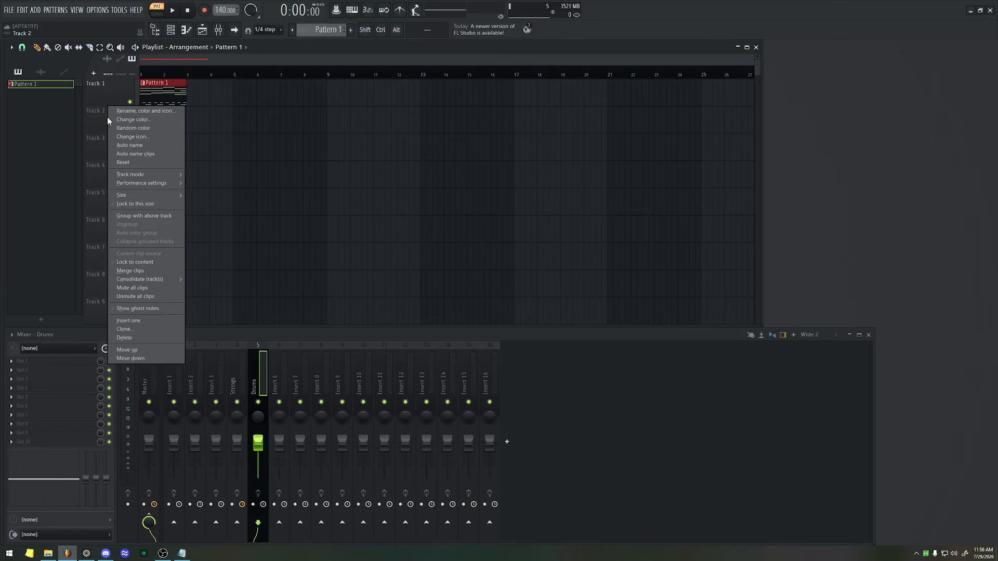
mouse_move(127, 174)
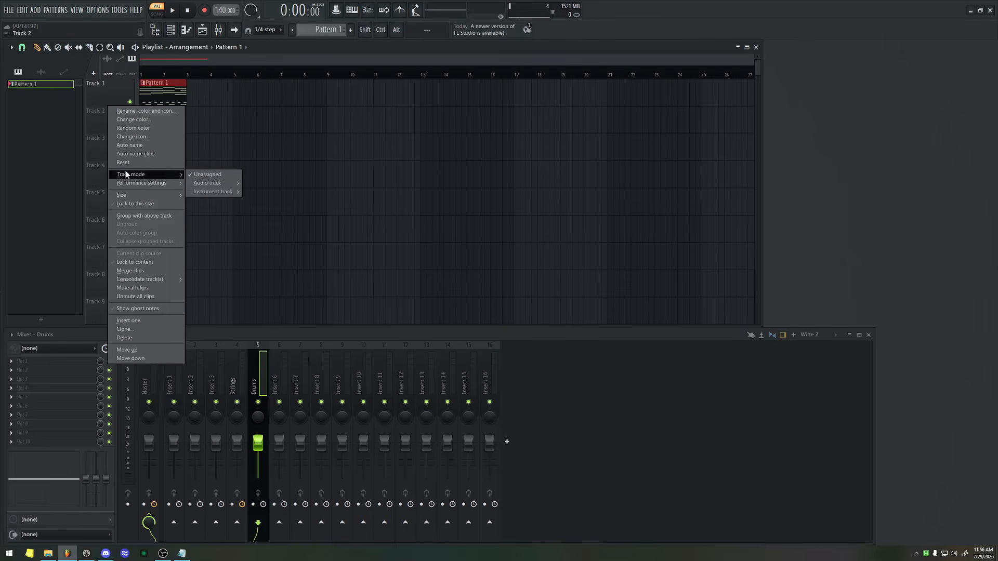
mouse_move(203, 193)
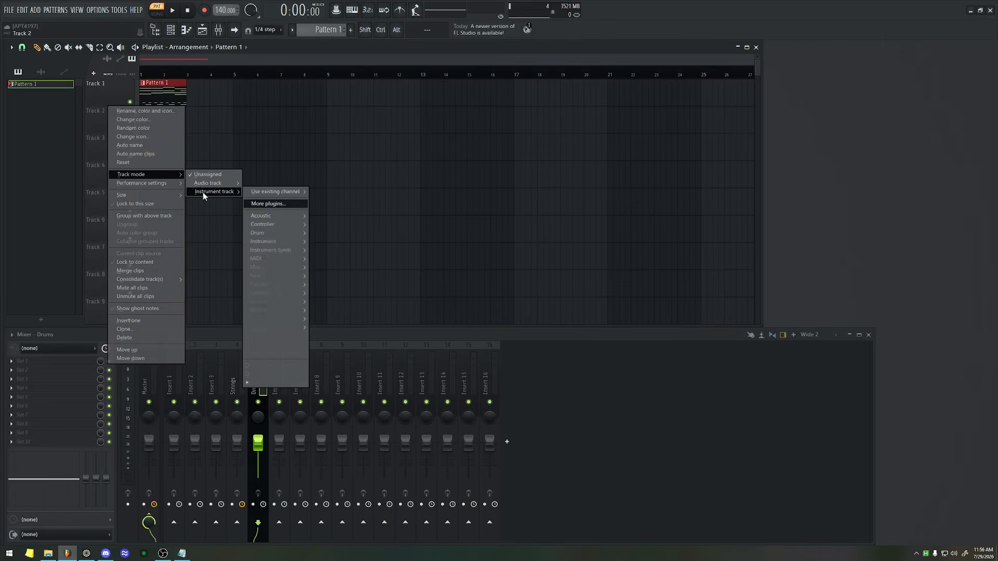
click(267, 204)
text(vital)
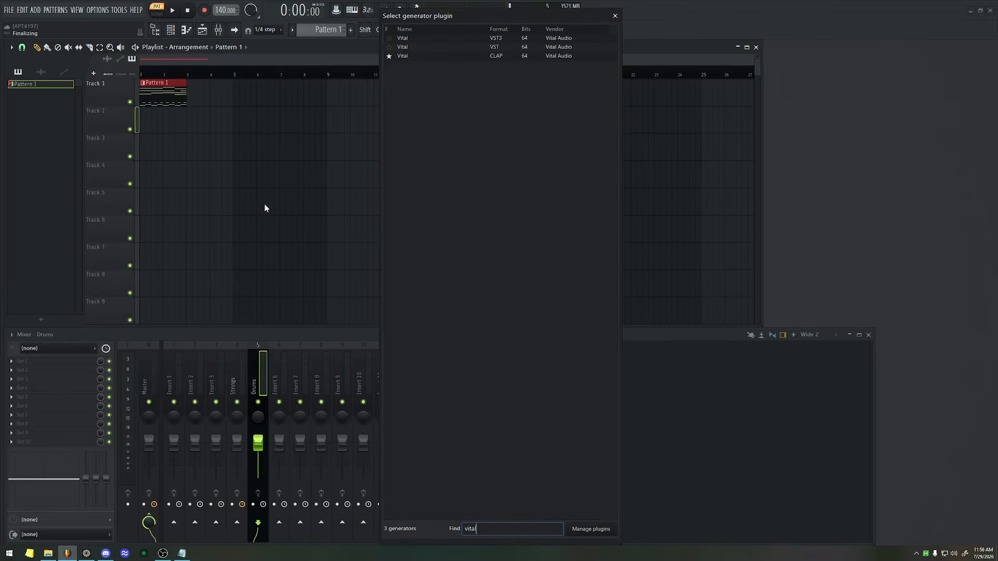
key(Return)
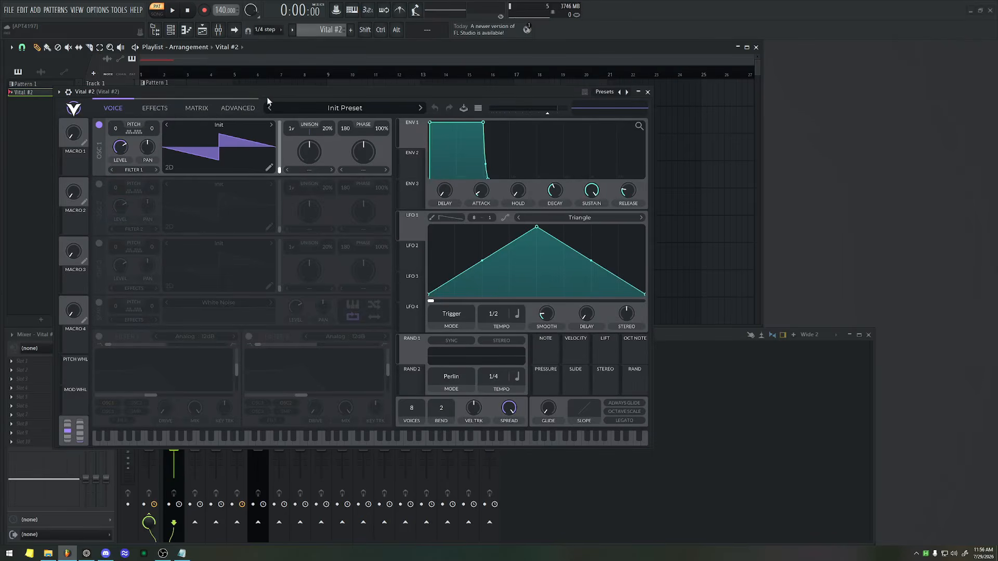
drag(275, 95, 539, 32)
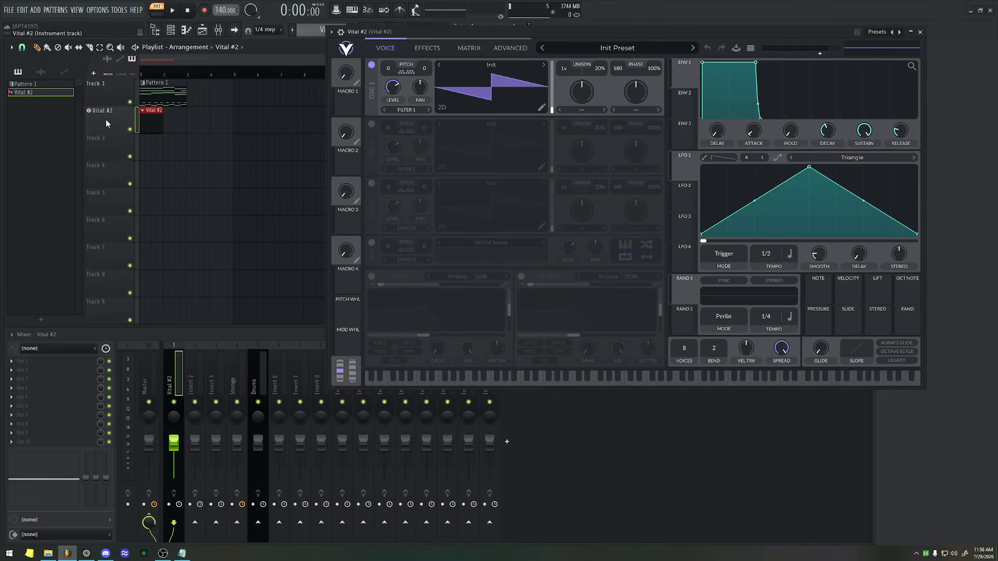
click(476, 32)
key(Escape)
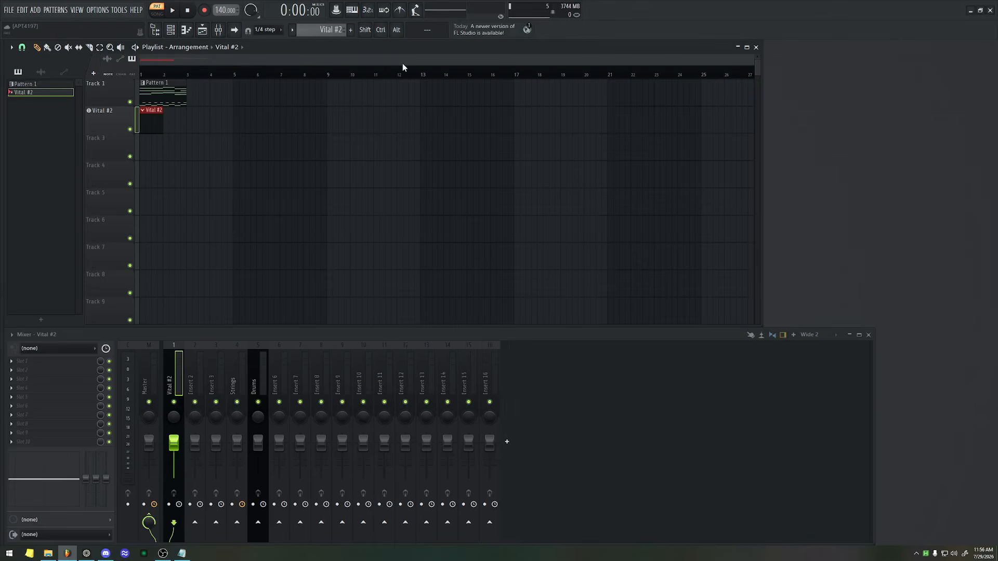
Enter Super Awesome Chords as the name of playlist Track 2.
double_click(106, 115)
double_click(106, 115)
middle_click(106, 115)
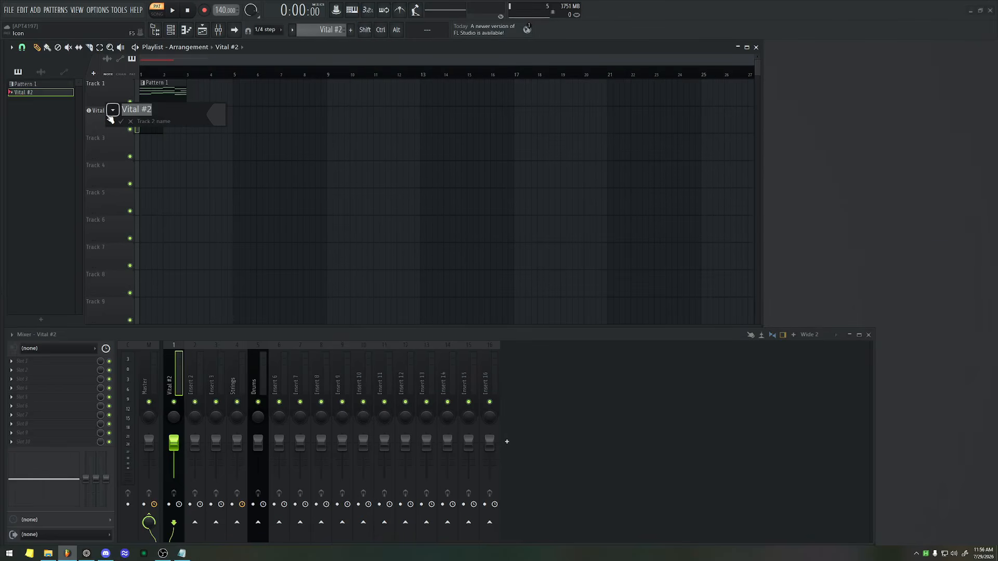
text(C)
key(BackSpace)
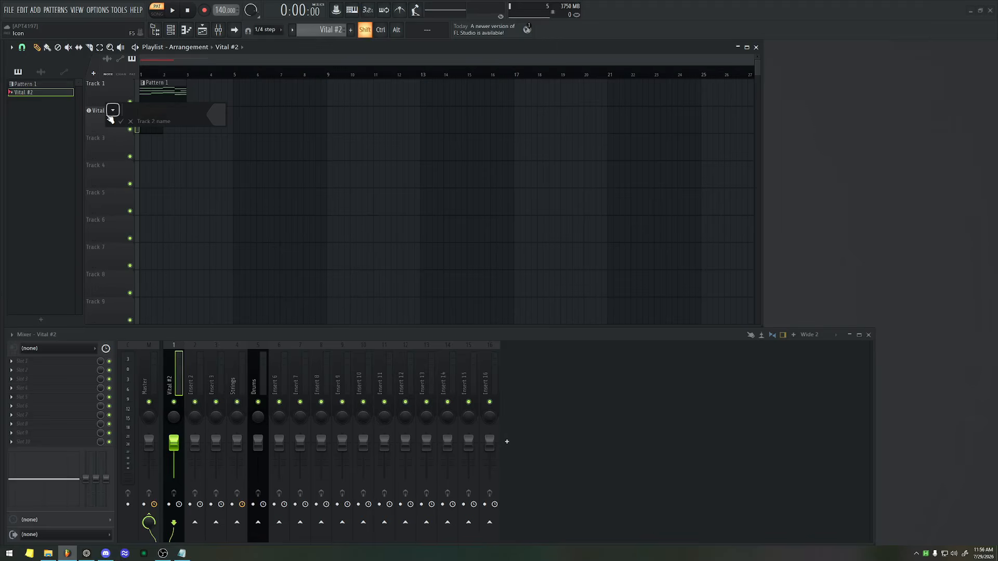
text(Super Awesome Chords)
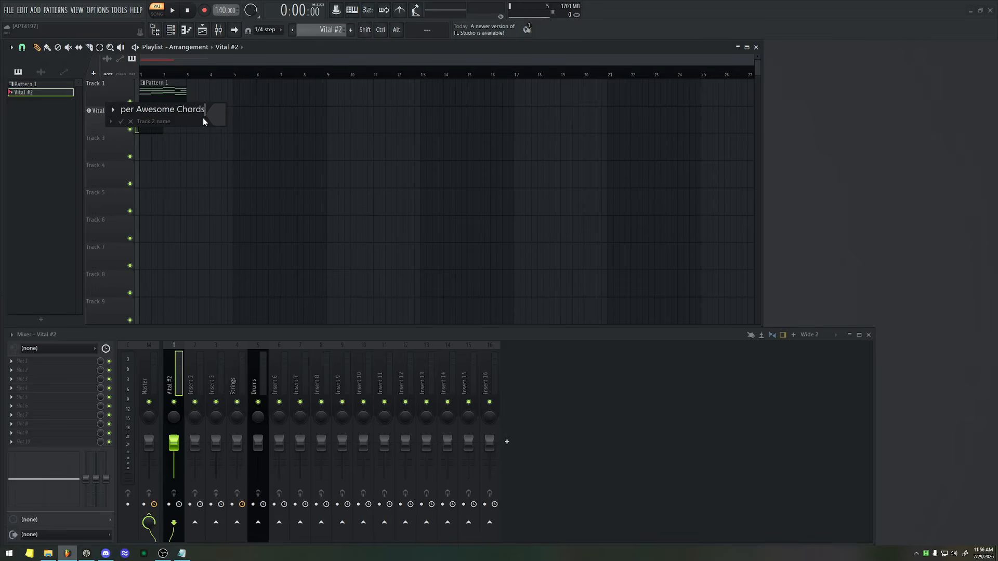
Color the Super Awesome Chords track medium sea green (#25BA86) and apply the name and color.
click(216, 115)
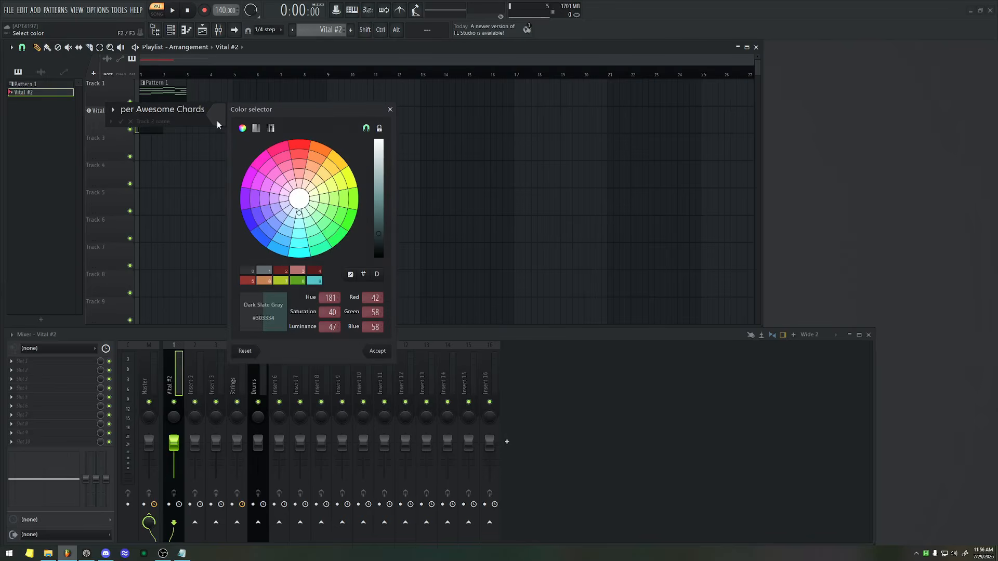
click(315, 240)
drag(385, 216, 386, 207)
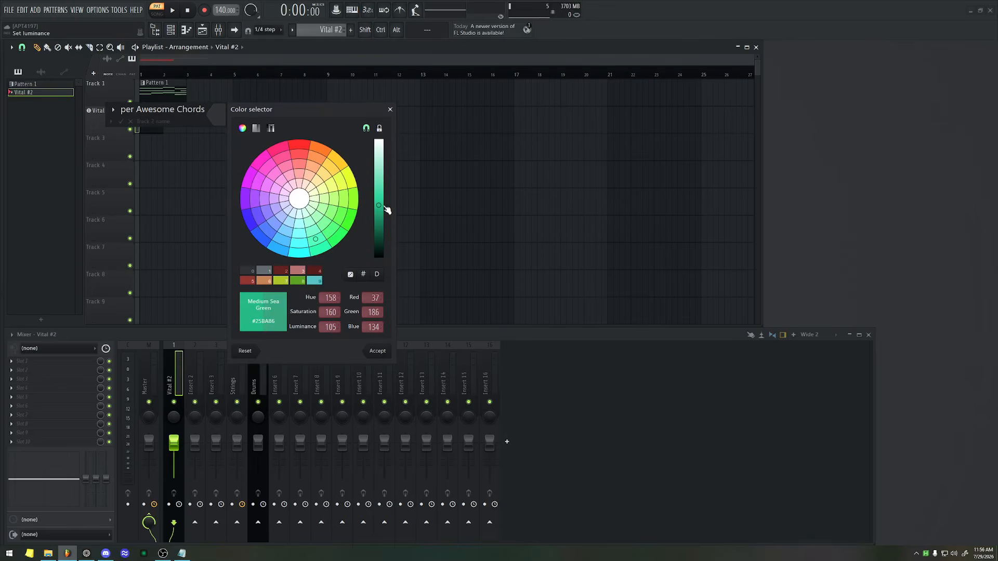
key(Return)
key(Return)
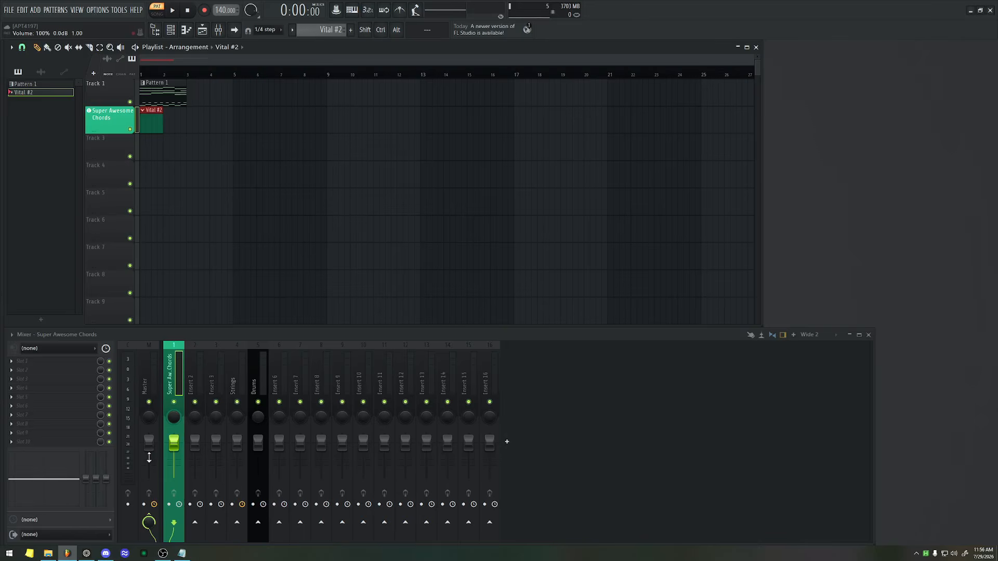
Extend the Vital #2 clip to four bars and auto-name the clips on the Super Awesome Chords track.
drag(163, 119, 233, 150)
right_click(125, 109)
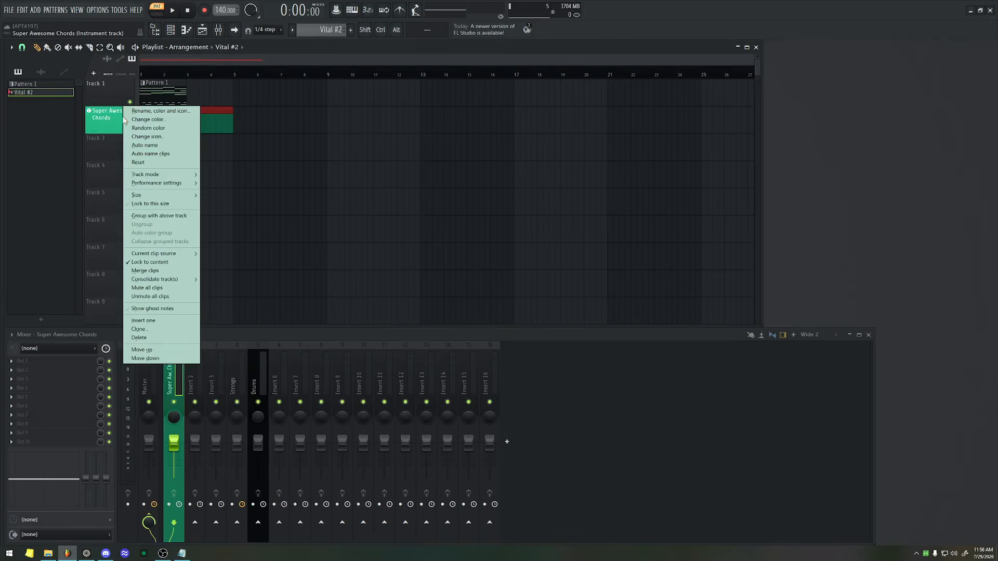
click(156, 153)
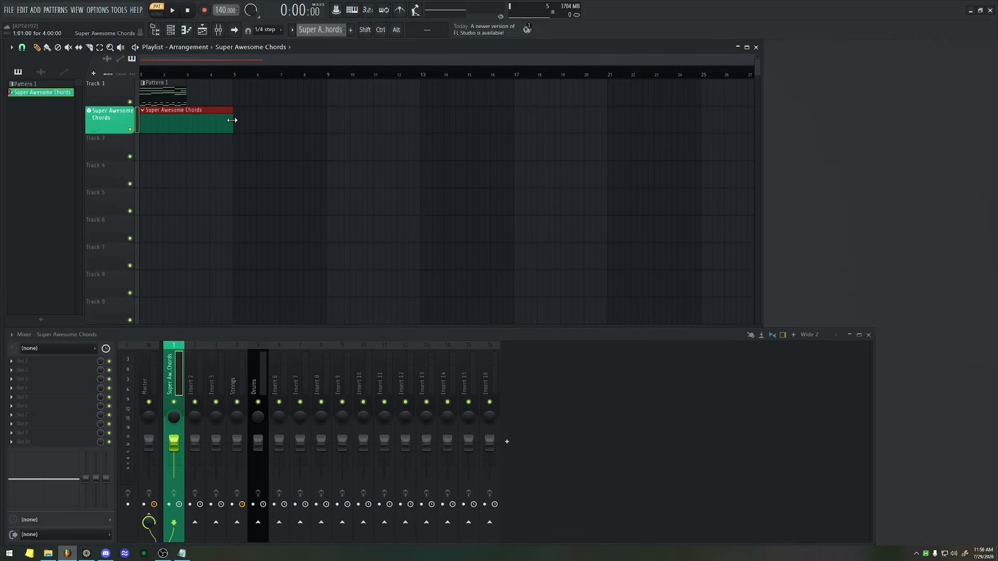
Place another Super Awesome Chords clip at bar 9 of the same track and make it a unique clip.
click(338, 110)
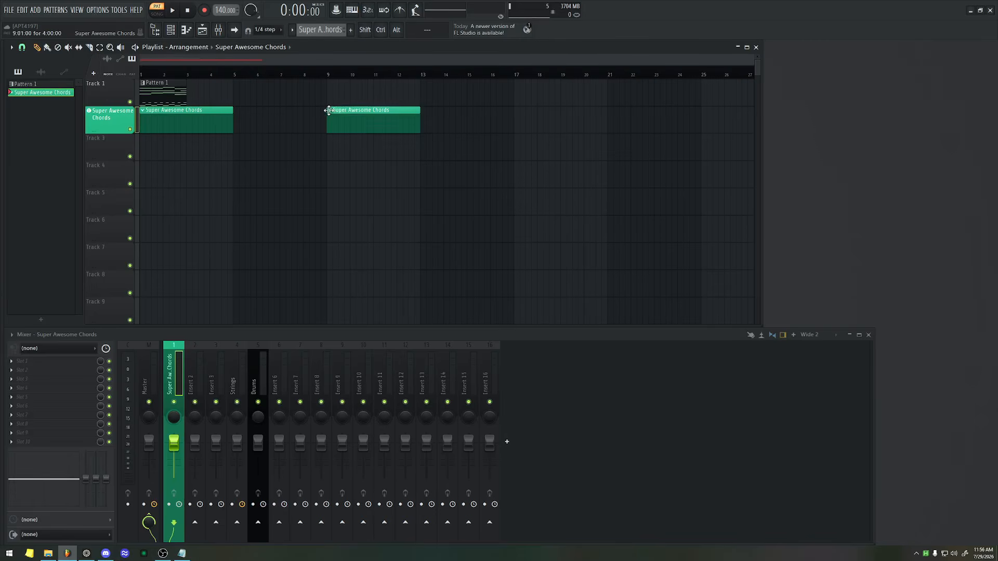
drag(414, 155, 386, 107)
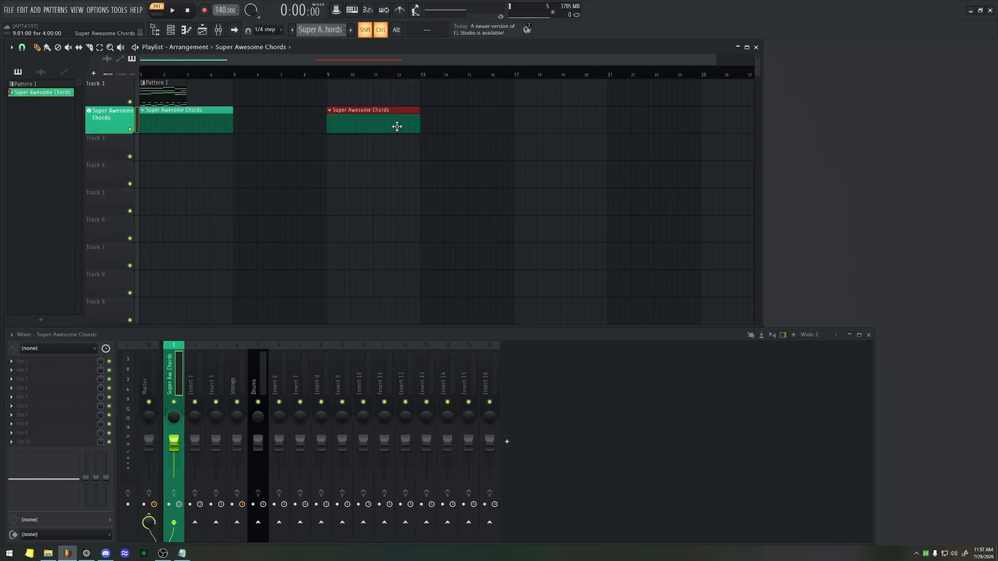
key(ctrl+shift+c)
key(ctrl+d)
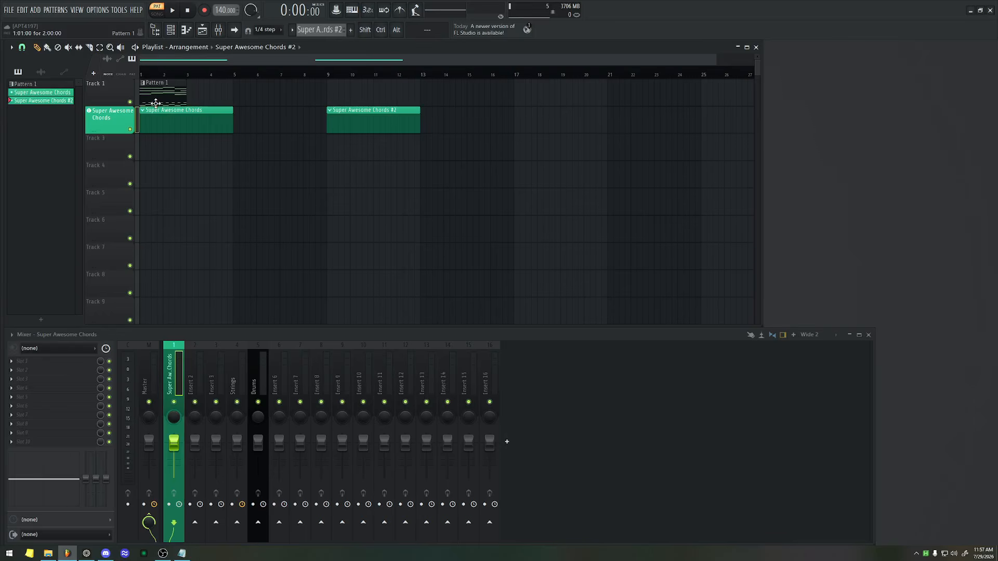
Turn playlist Track 3 into an instrument track that uses the existing Drums channel.
right_click(108, 149)
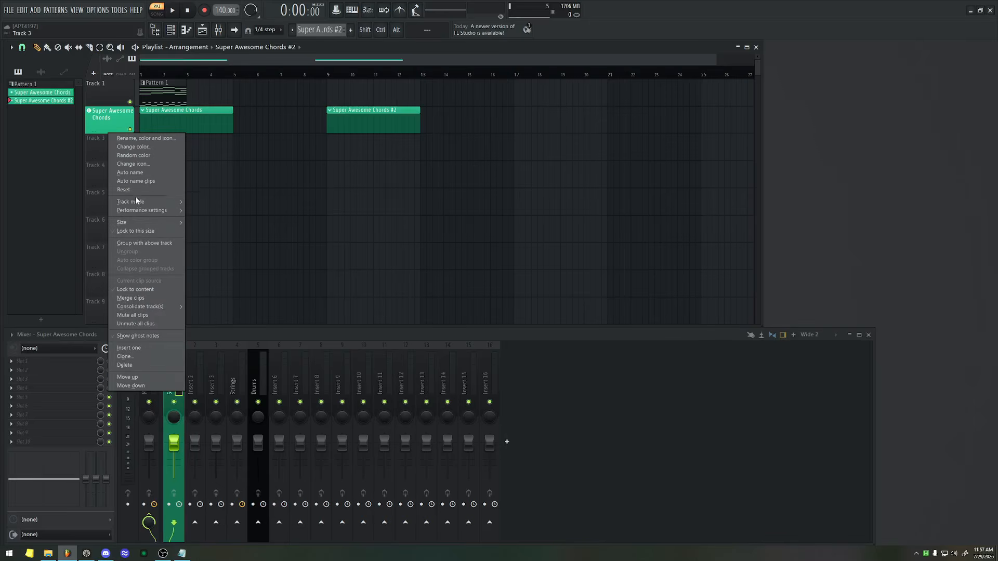
mouse_move(136, 201)
mouse_move(207, 220)
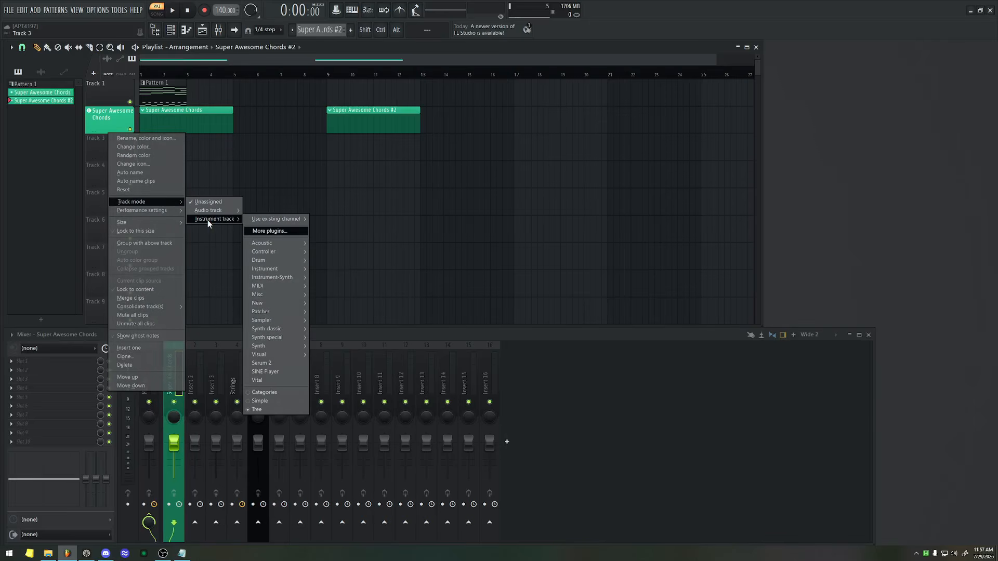
mouse_move(270, 221)
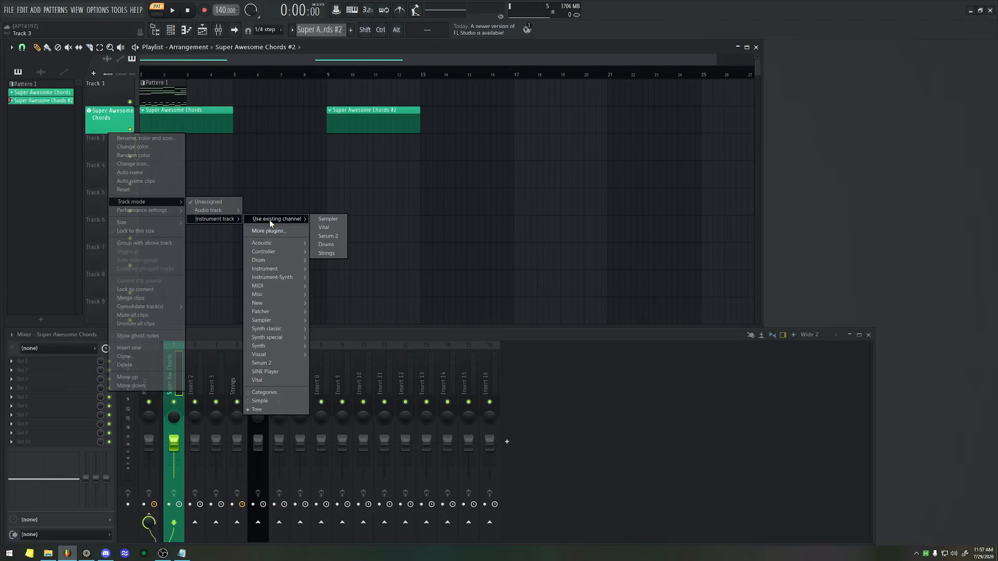
click(326, 244)
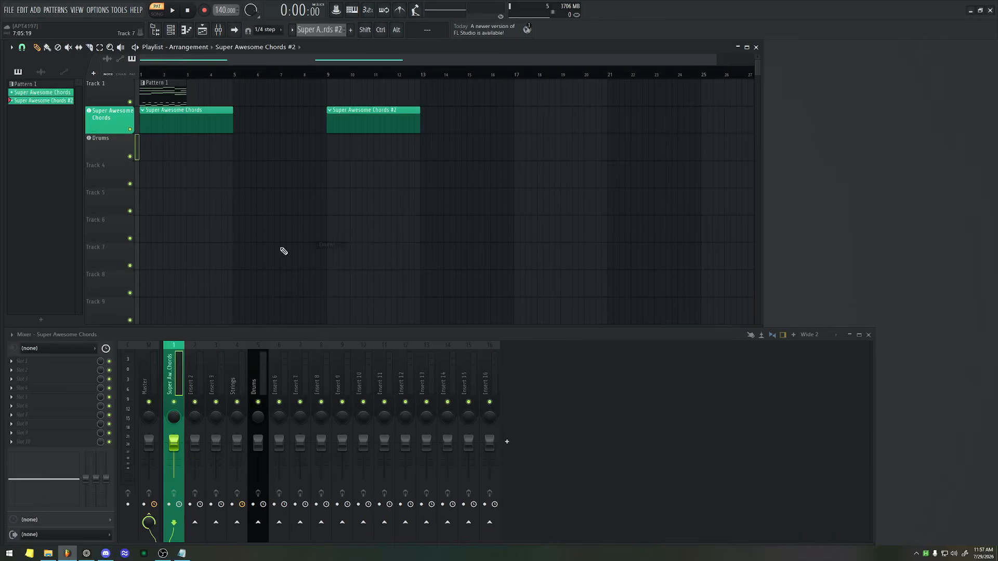
View the FPC plugin window of the Drums track and close it again.
click(107, 139)
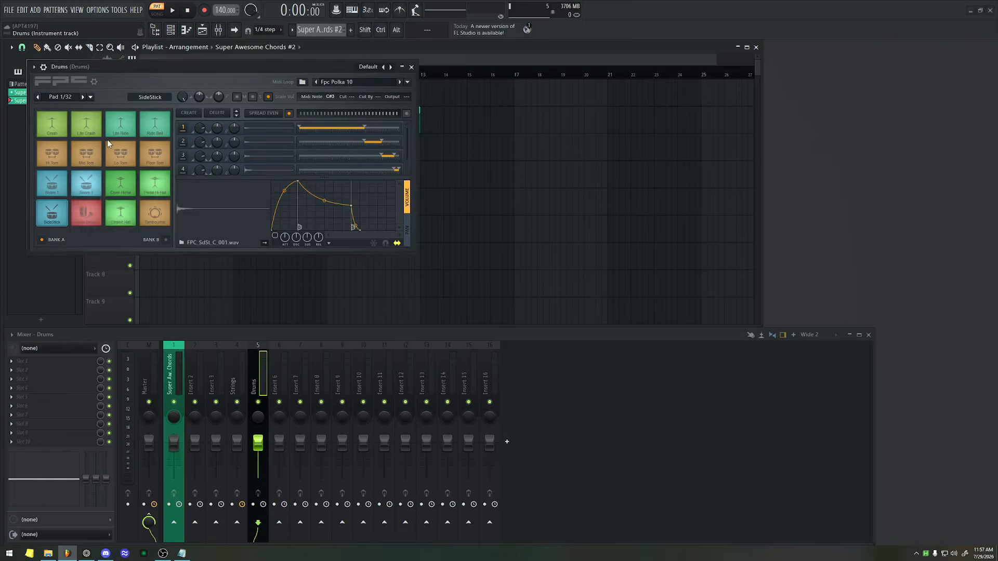
drag(199, 67, 453, 74)
key(Escape)
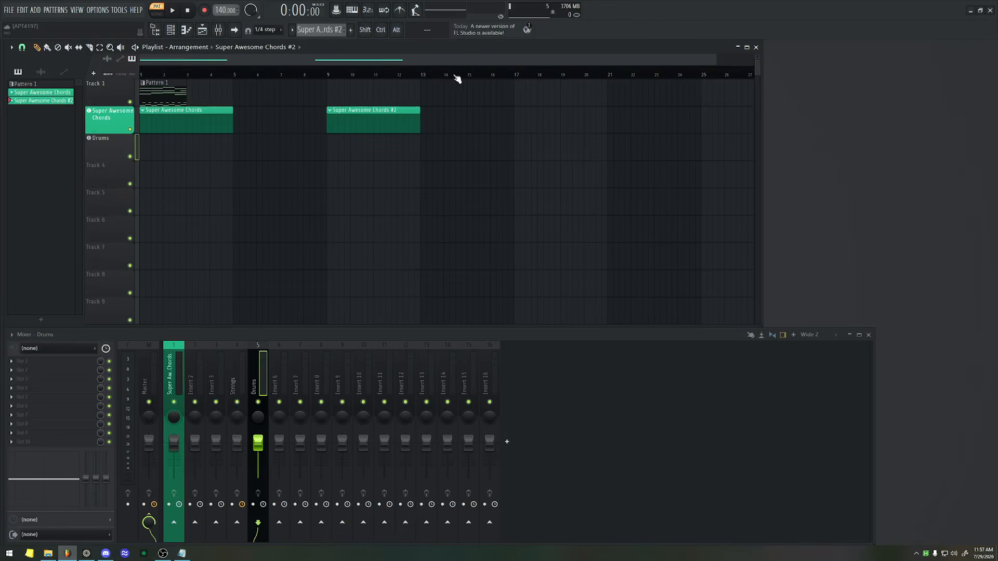
Enter Drums as the name of playlist Track 3 and color the track dark red.
middle_click(115, 142)
text(Drums)
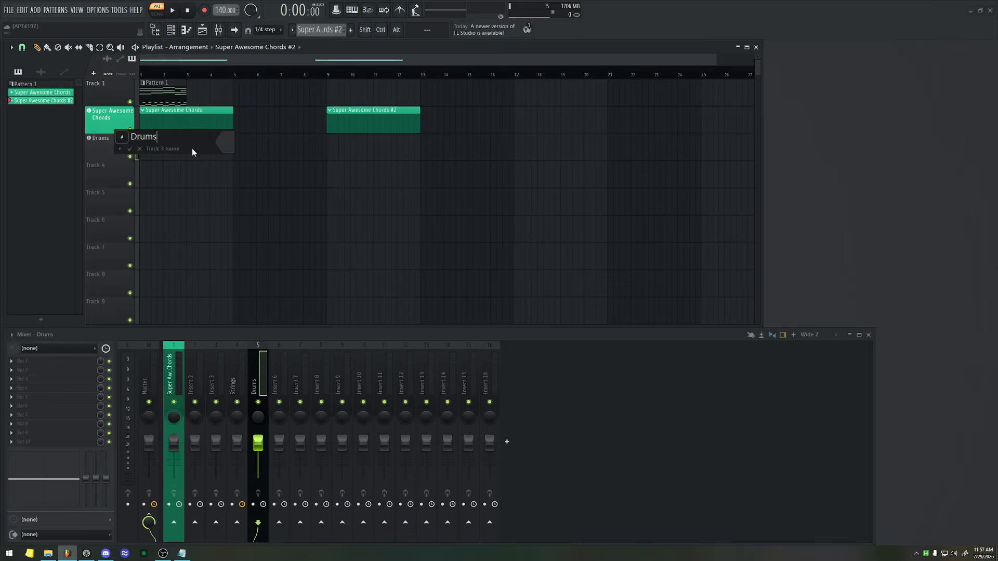
key(Return)
click(310, 194)
key(Return)
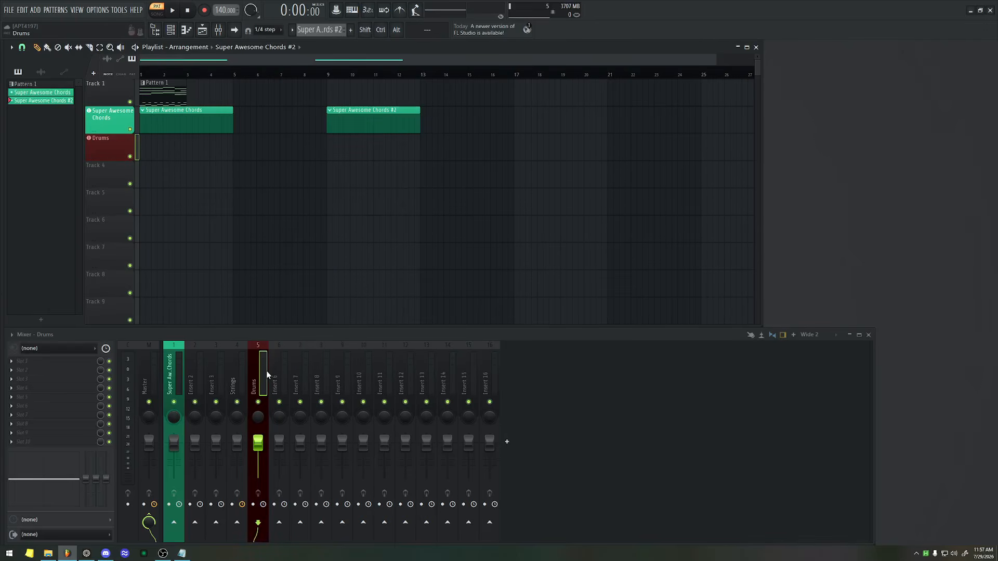
Split Pattern 1 by channel into separate patterns.
click(154, 92)
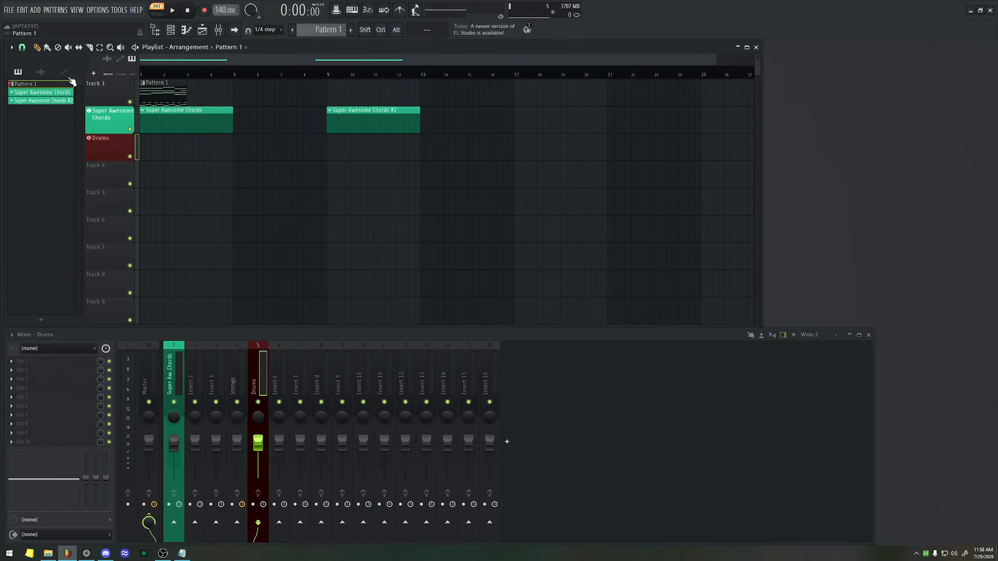
right_click(51, 84)
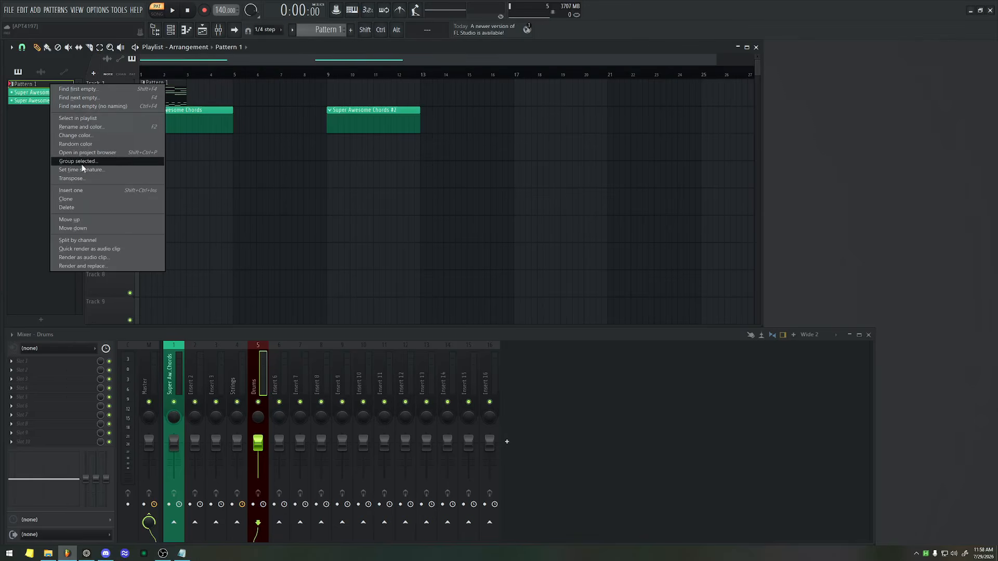
click(96, 240)
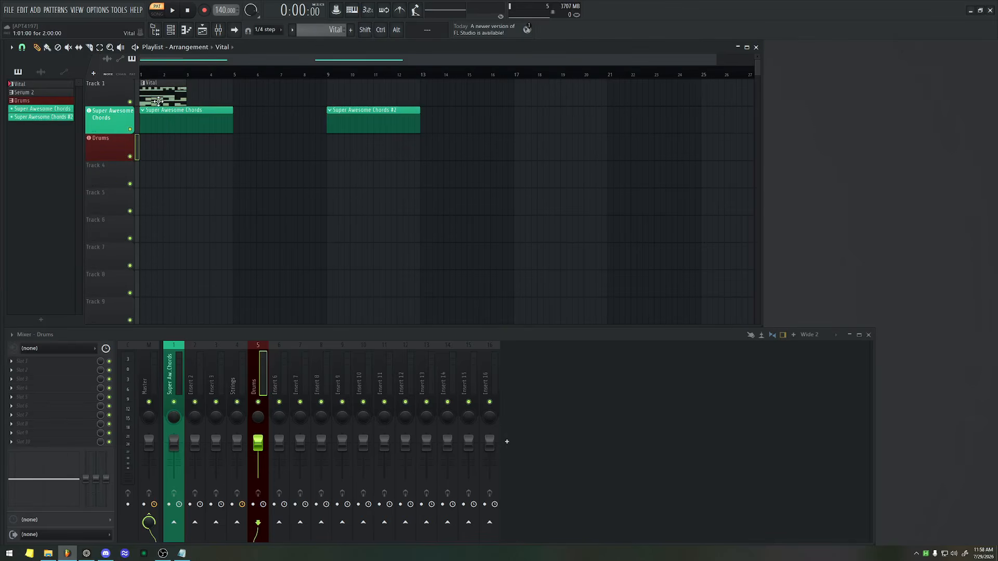
Move the Drums clip onto the Drums track and the Serum 2 clip to bar 1 of Track 1, and insert an empty Track 2.
drag(158, 97, 160, 156)
click(159, 97)
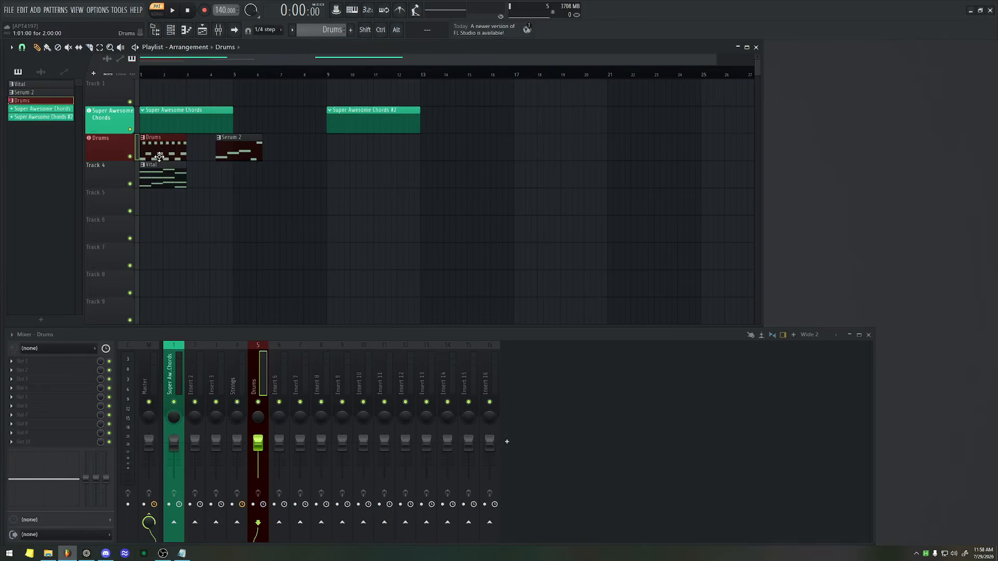
drag(236, 151, 170, 77)
right_click(124, 93)
key(i)
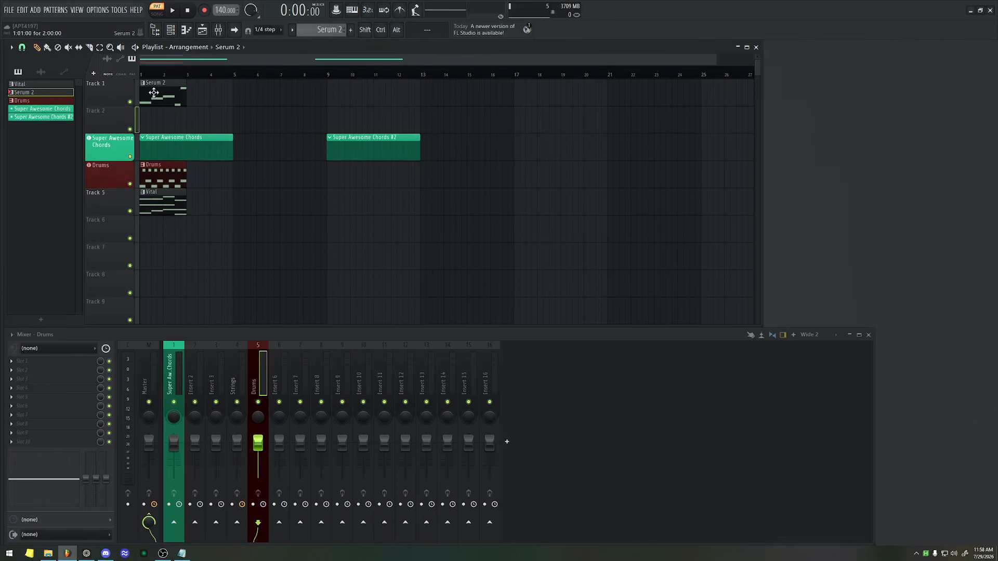
Turn playlist Track 1 into an instrument track that uses the existing Serum 2 channel.
right_click(108, 89)
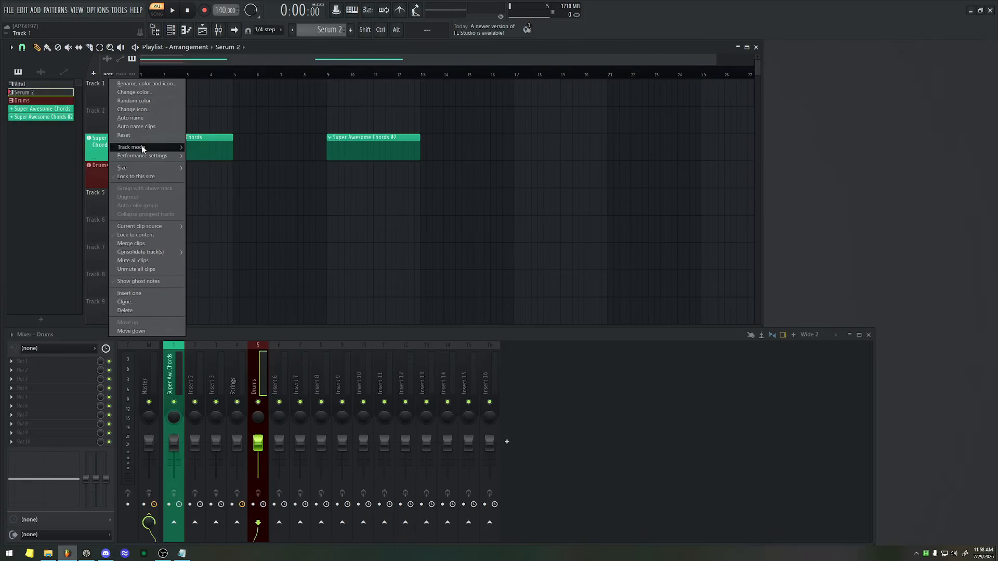
mouse_move(143, 146)
mouse_move(211, 164)
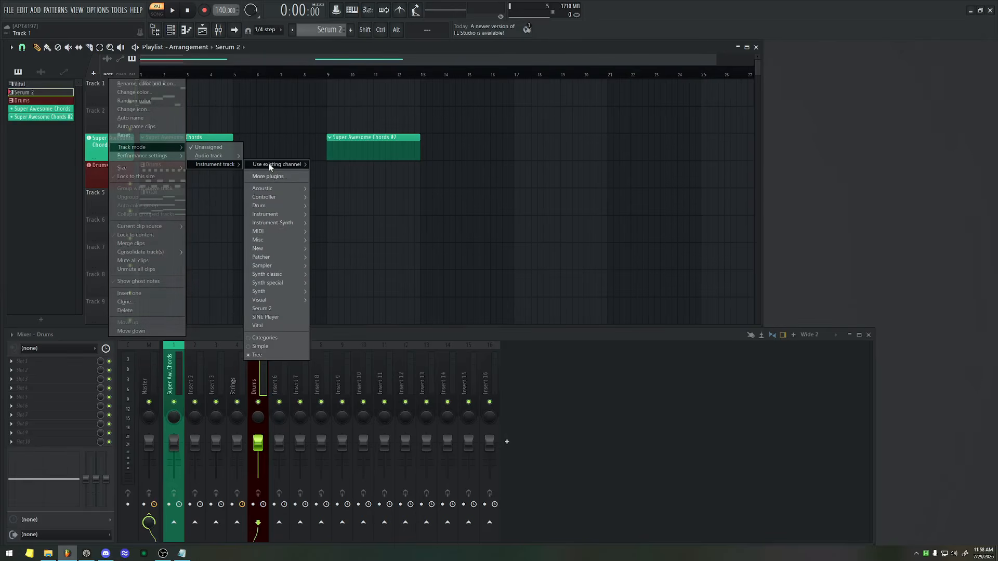
mouse_move(291, 164)
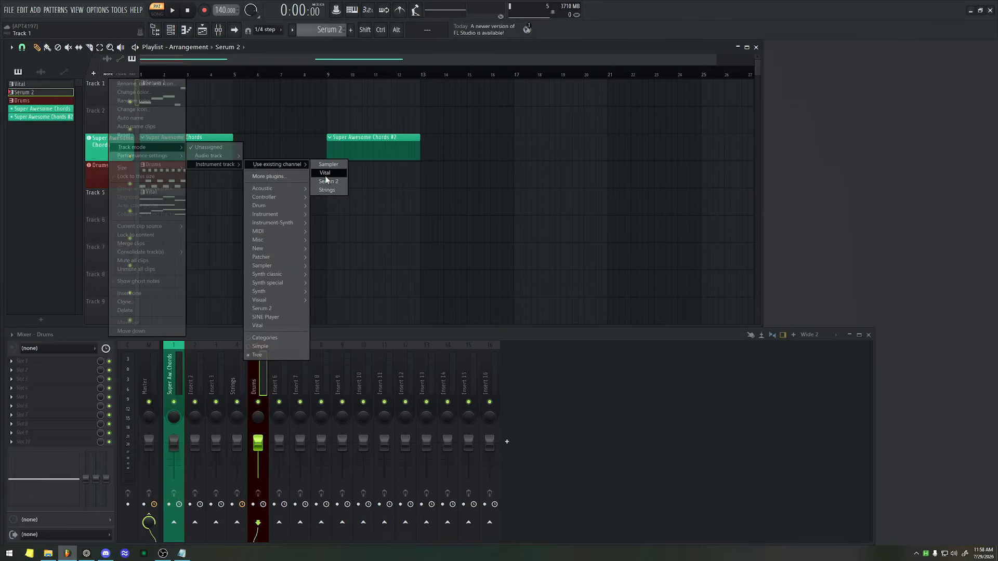
click(327, 183)
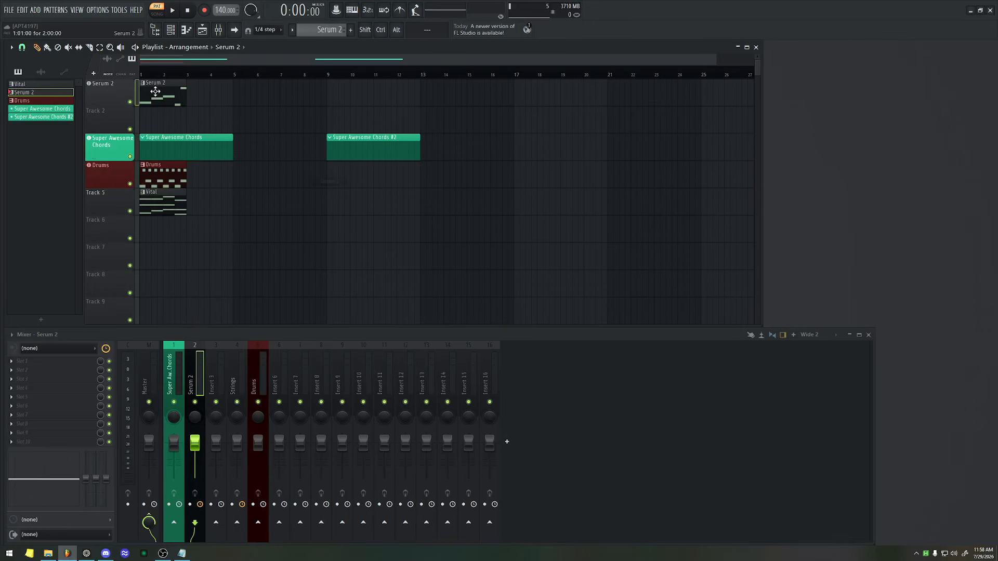
Turn playlist Track 2 into an instrument track that uses the existing Vital channel.
right_click(107, 121)
mouse_move(156, 174)
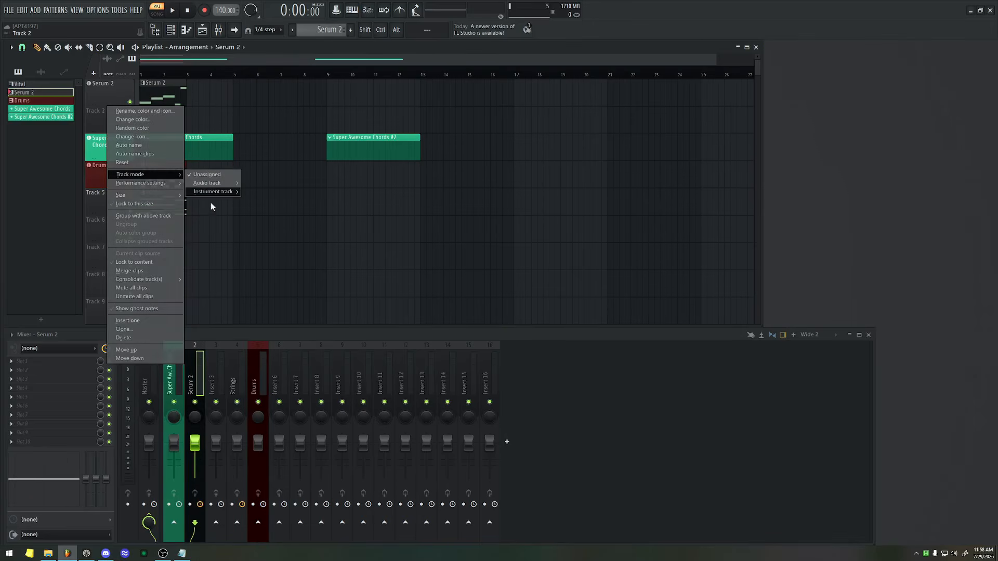
mouse_move(223, 193)
mouse_move(285, 191)
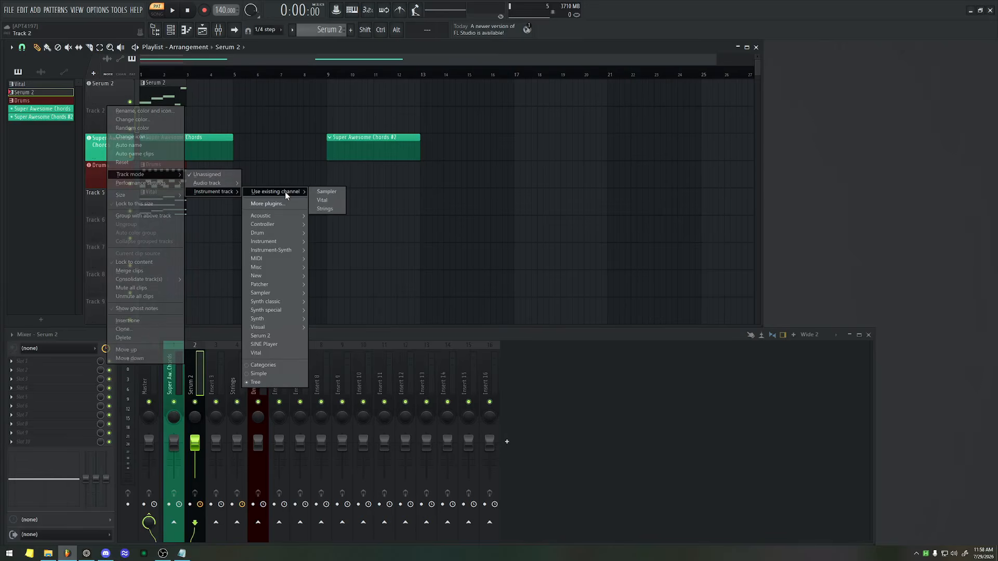
click(325, 200)
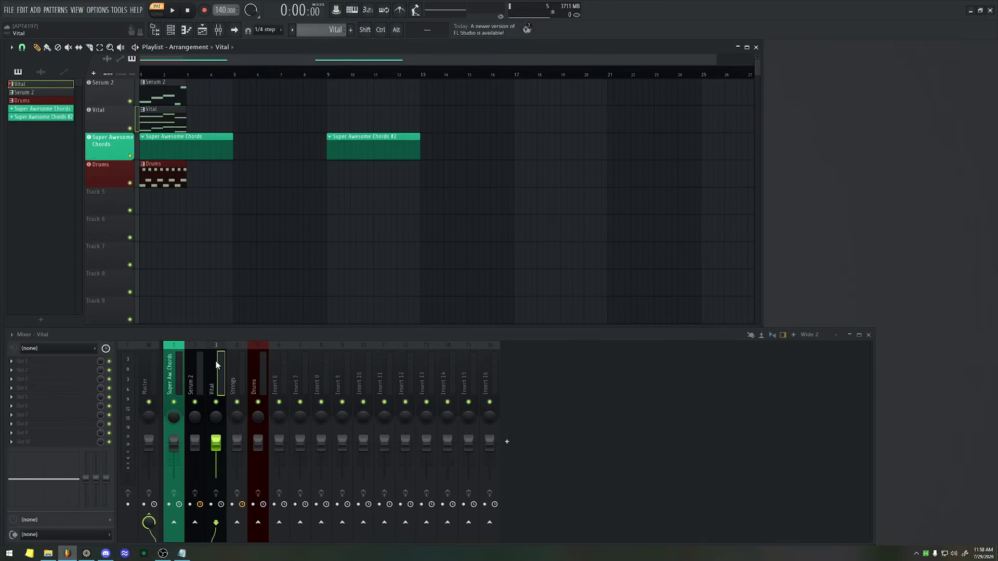
Rename the Serum 2 playlist track to Bass and color it dark blue.
middle_click(116, 94)
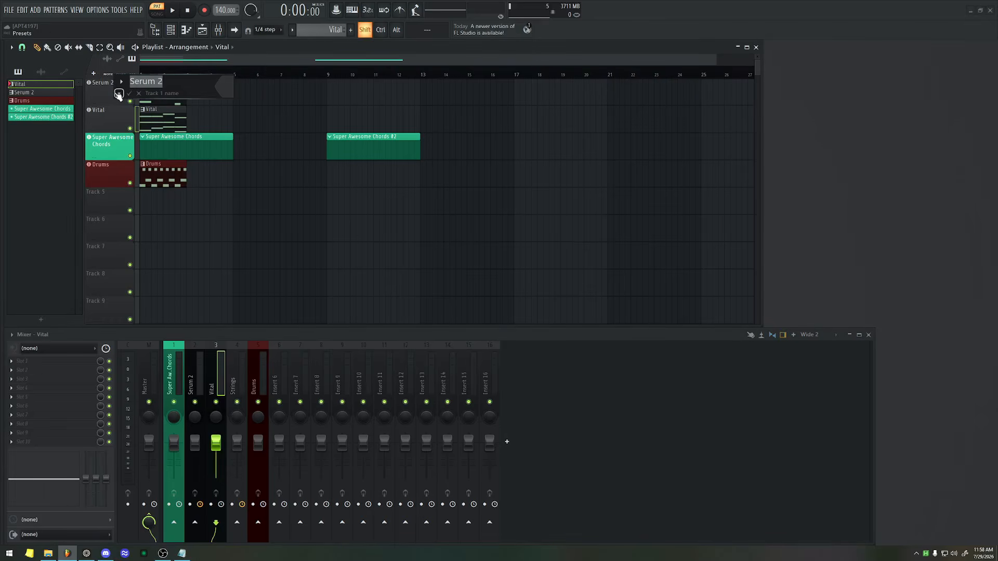
text(Bass)
click(118, 93)
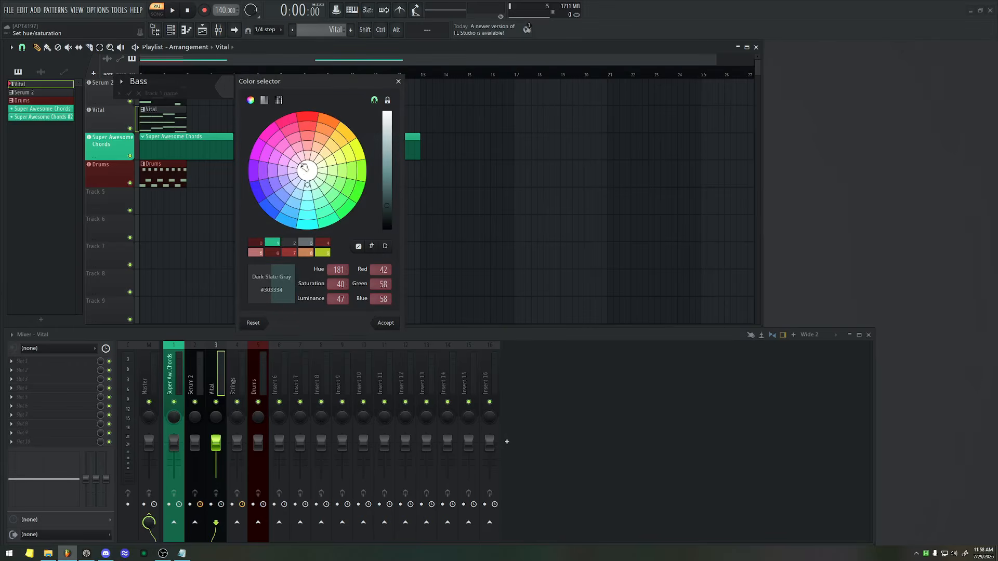
click(285, 194)
key(Return)
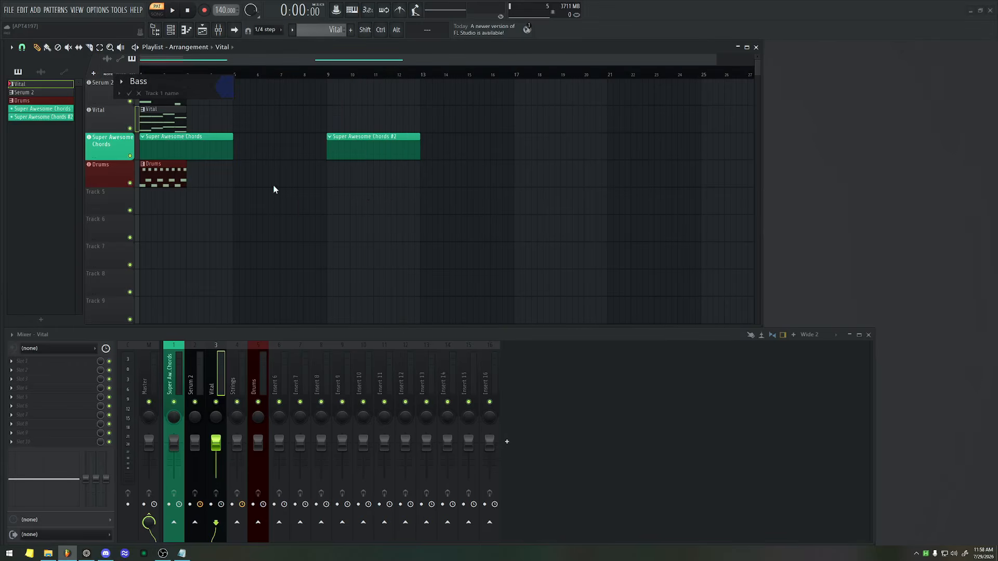
key(Return)
Rename the Vital playlist track to CHords and color it bright green.
right_click(115, 87)
click(110, 122)
double_click(111, 122)
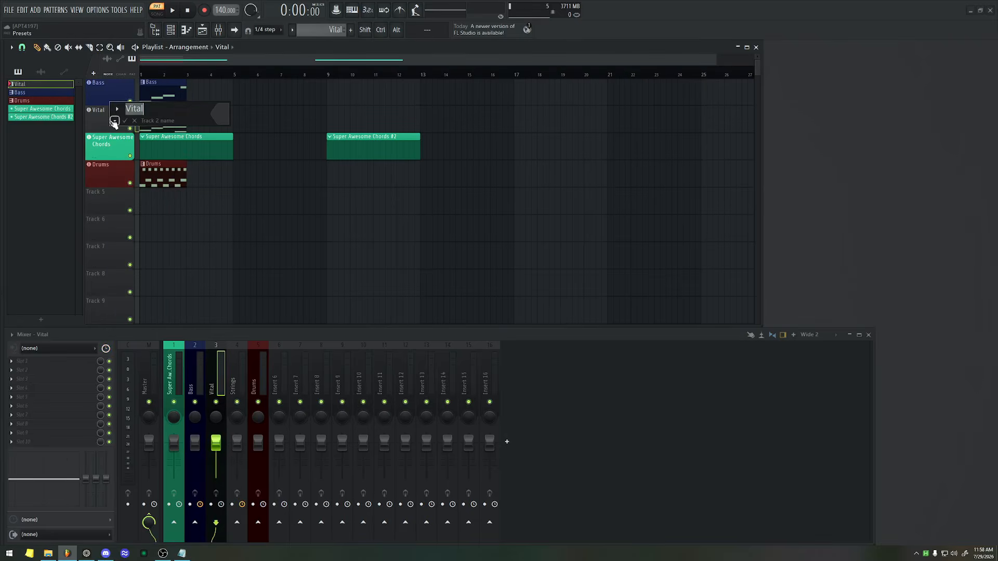
text(CHords)
click(217, 117)
click(330, 232)
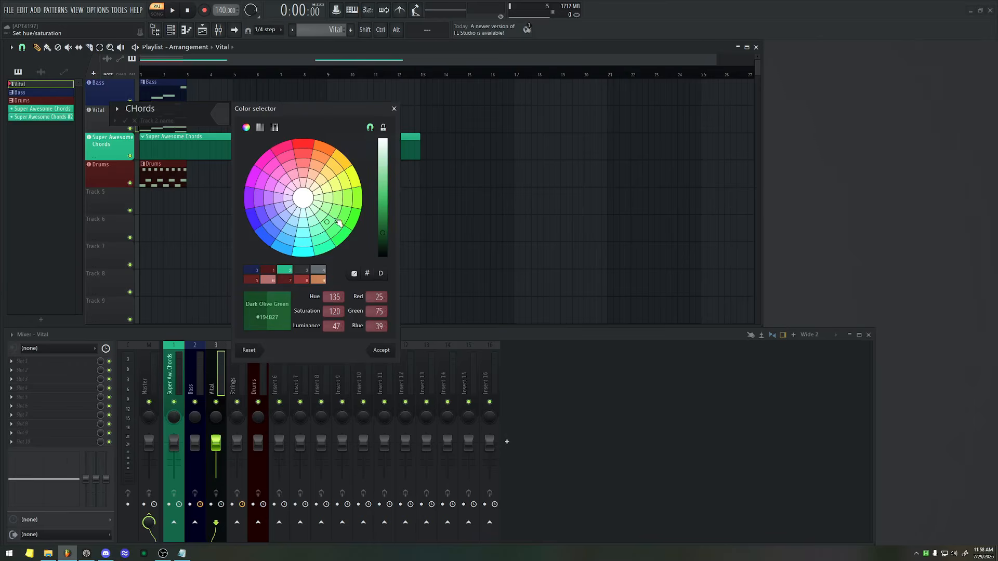
drag(385, 221, 387, 203)
key(Return)
key(Return)
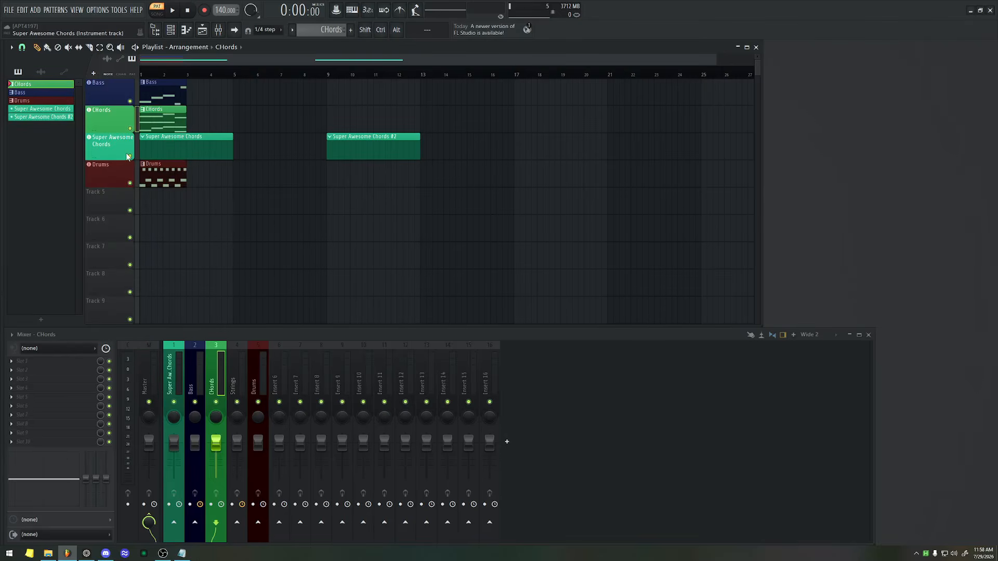
Reorder the mixer inserts so they run Bass, CHords, Super Awesome Chords, Drums from insert 1 to 4.
drag(220, 382, 174, 379)
click(219, 383)
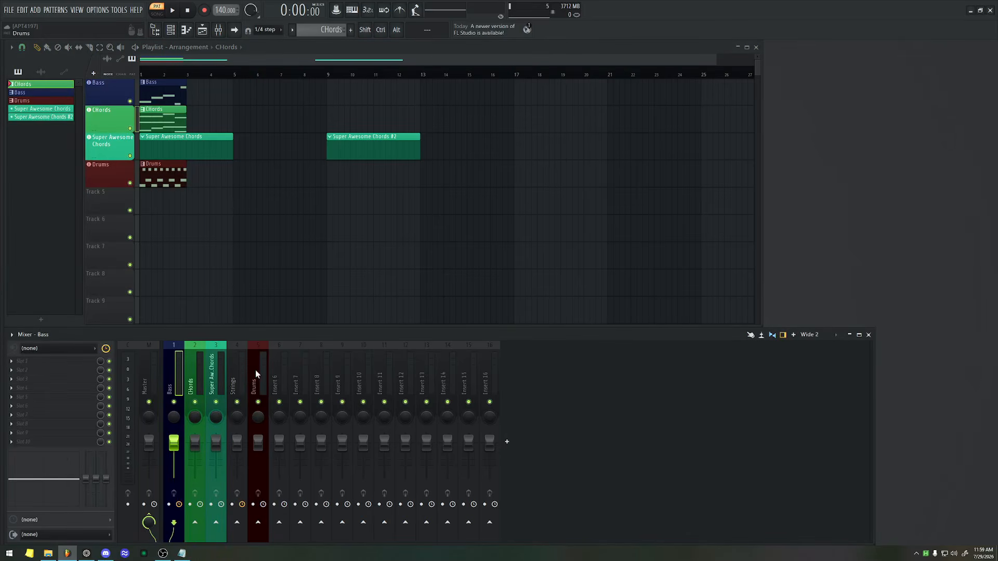
drag(255, 369, 237, 370)
Load Fruity Reeverb 2 into effect slot 3 of the CHords mixer insert.
click(111, 120)
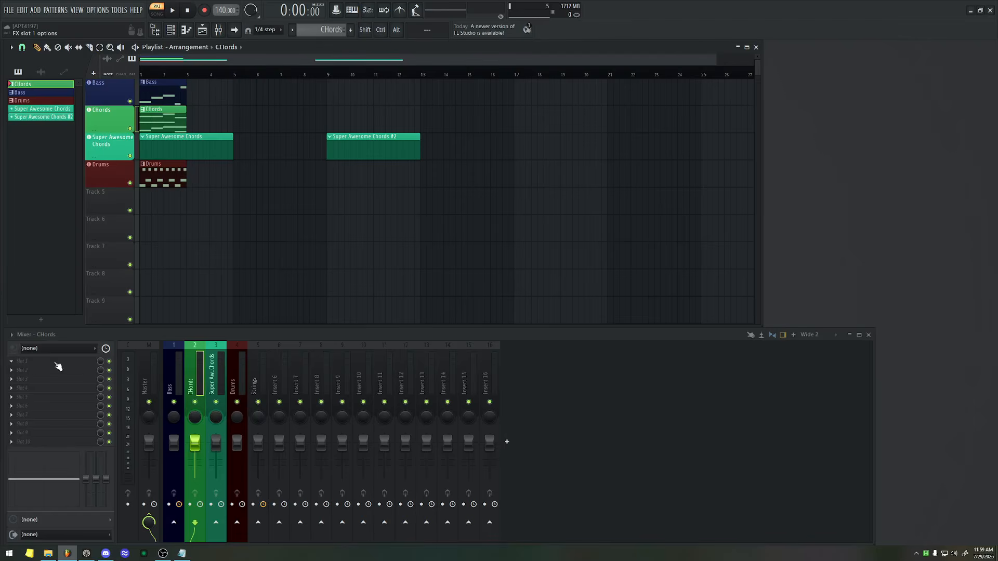
click(51, 379)
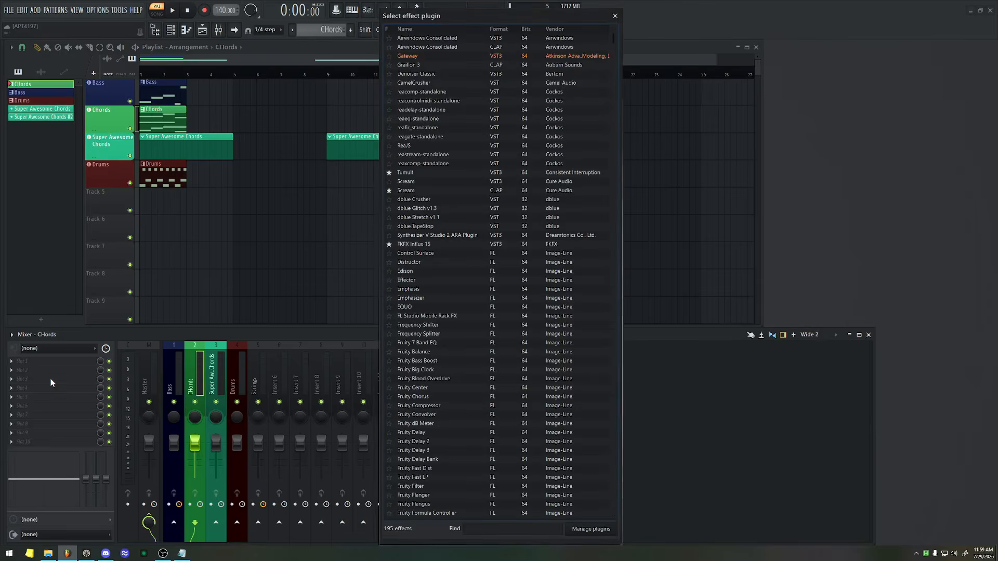
text(valhalll)
key(BackSpace)
key(BackSpace)
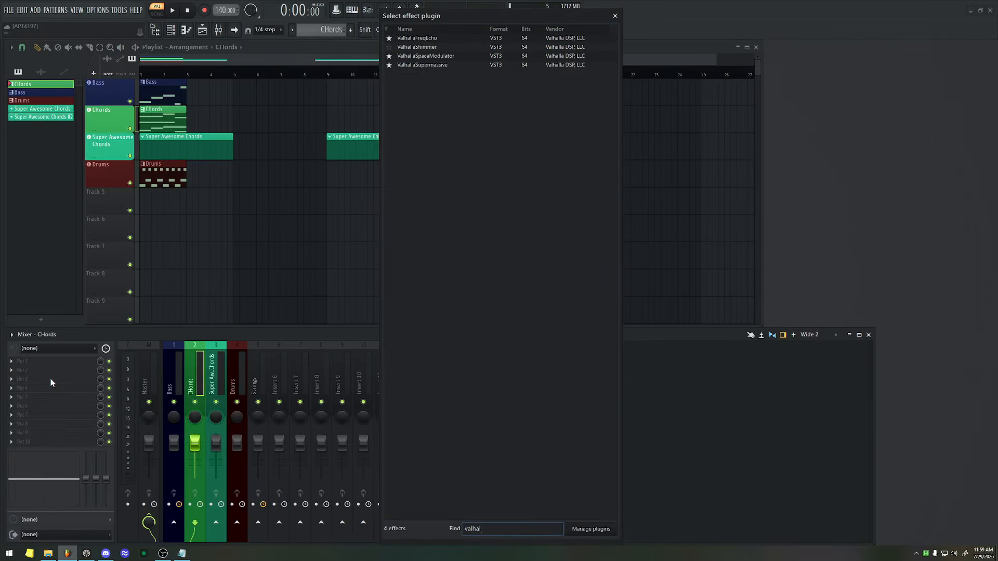
key(BackSpace)
key(BackSpace)
key(BackSpace)
key(BackSpace)
key(BackSpace)
key(BackSpace)
text(reeverb)
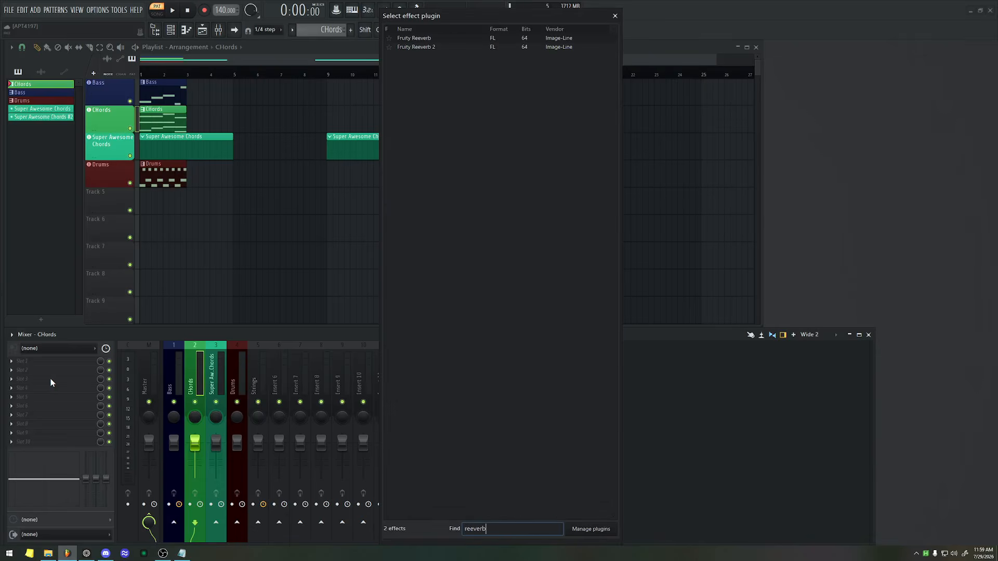
double_click(445, 47)
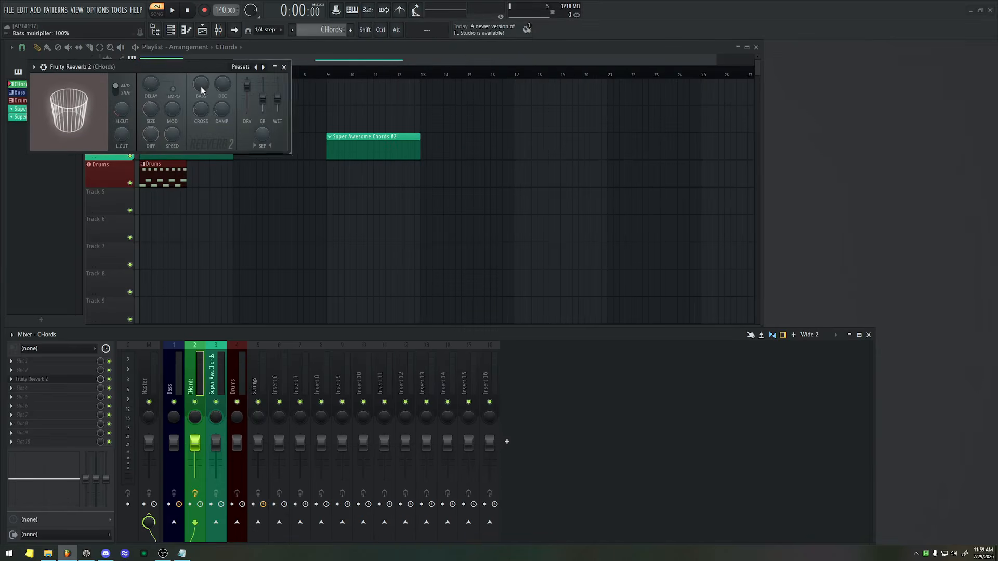
Create an automation clip for the wet level of Fruity Reeverb 2 and close the plugin window.
drag(218, 70, 441, 98)
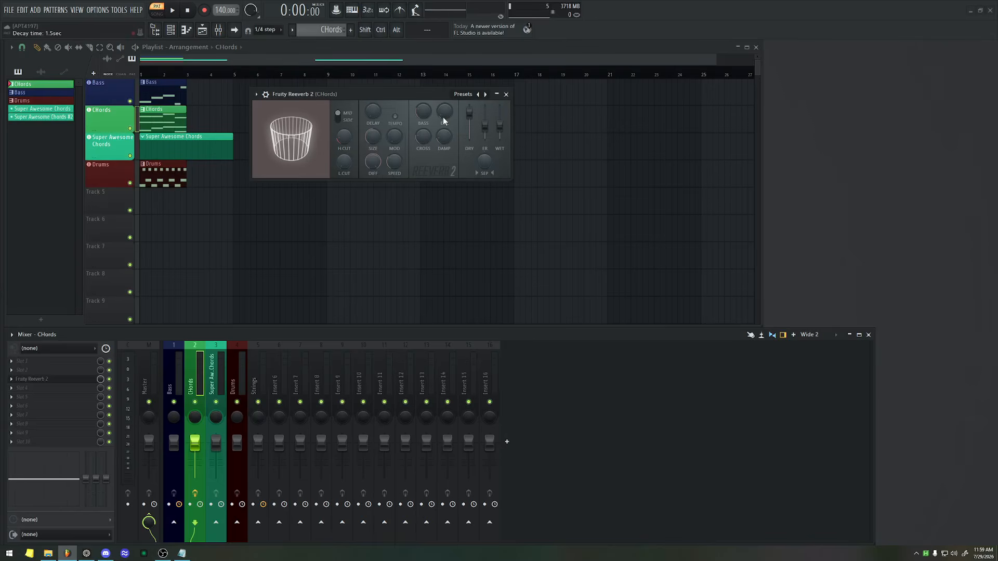
right_click(498, 121)
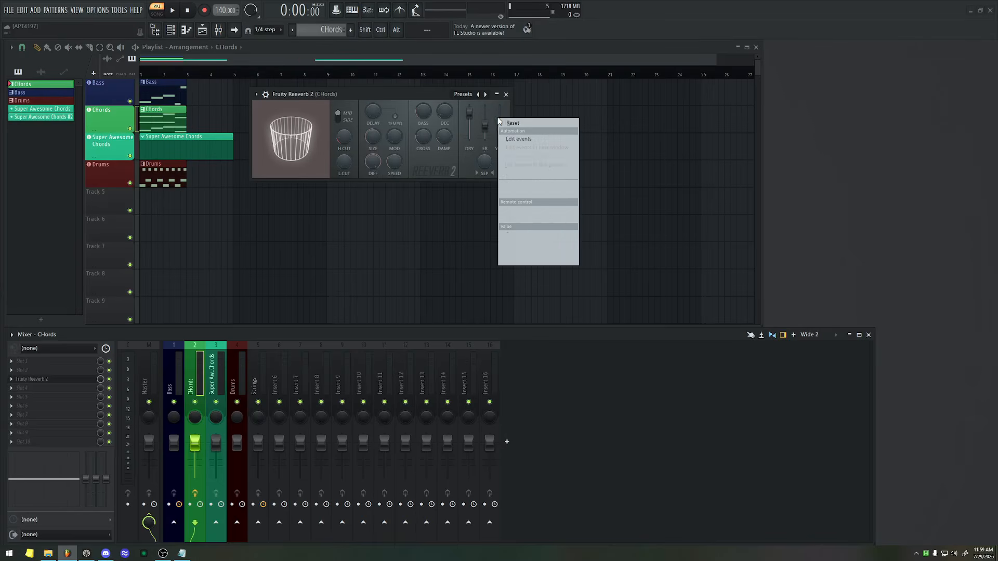
click(533, 185)
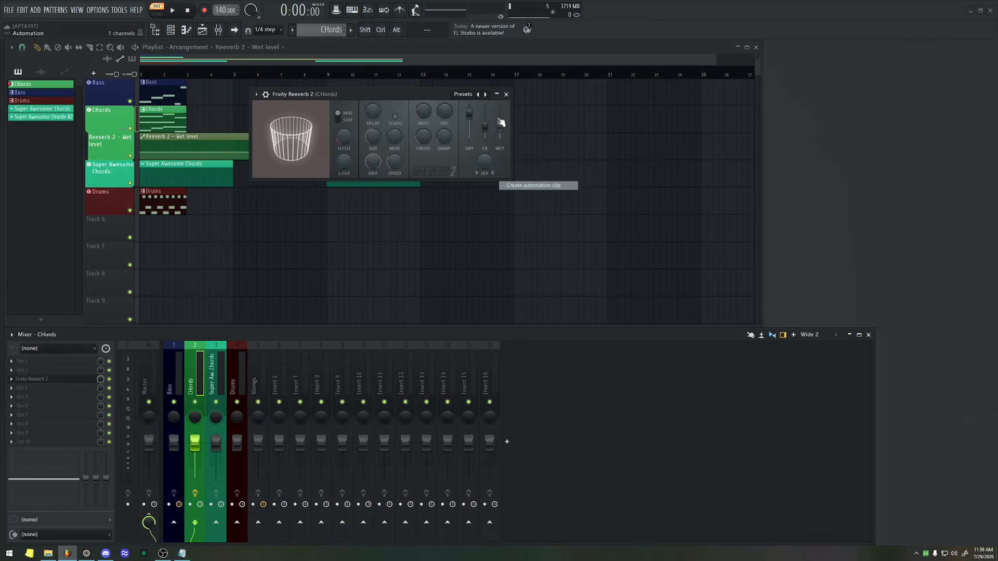
key(Escape)
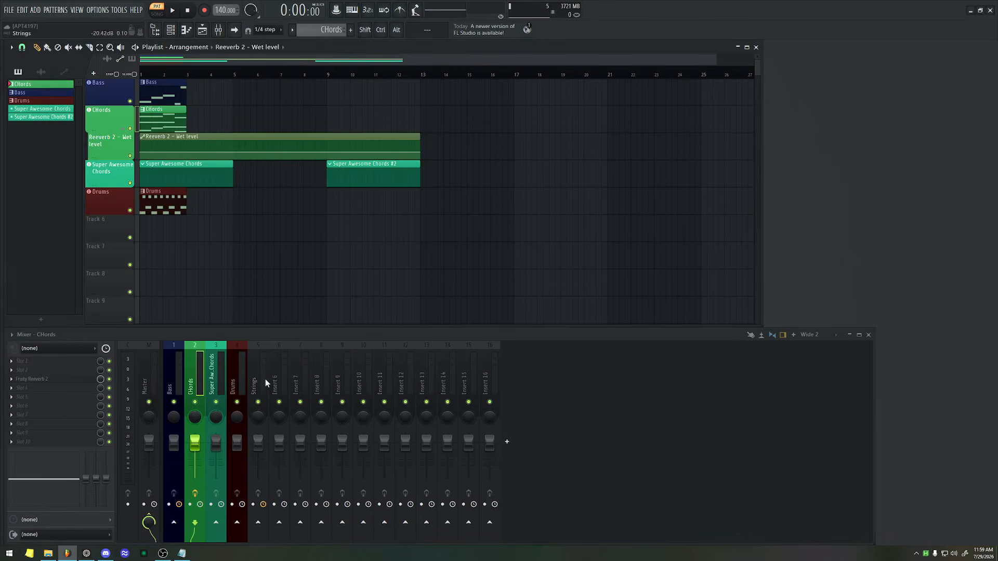
click(245, 388)
key(alt+F8)
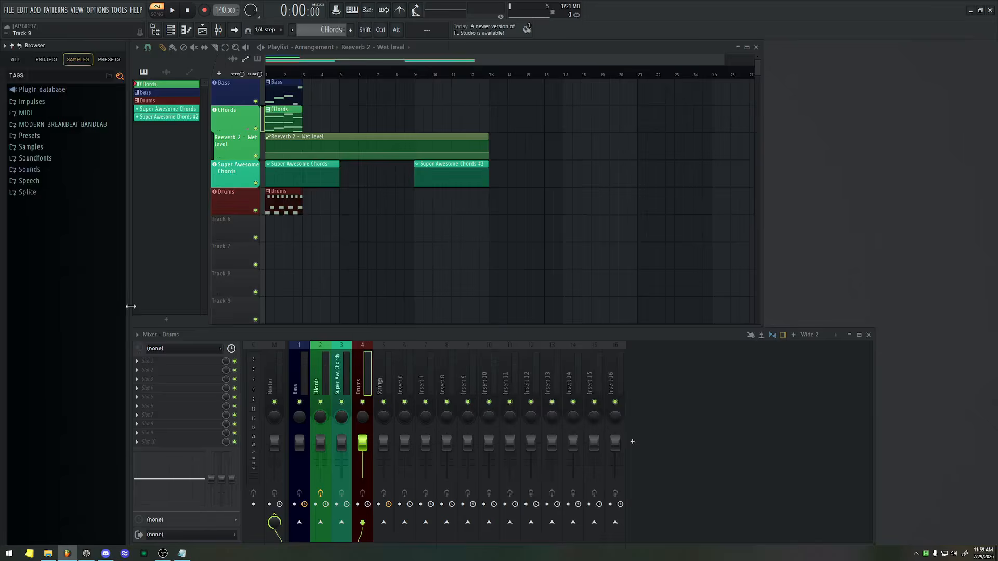
key(alt+F8)
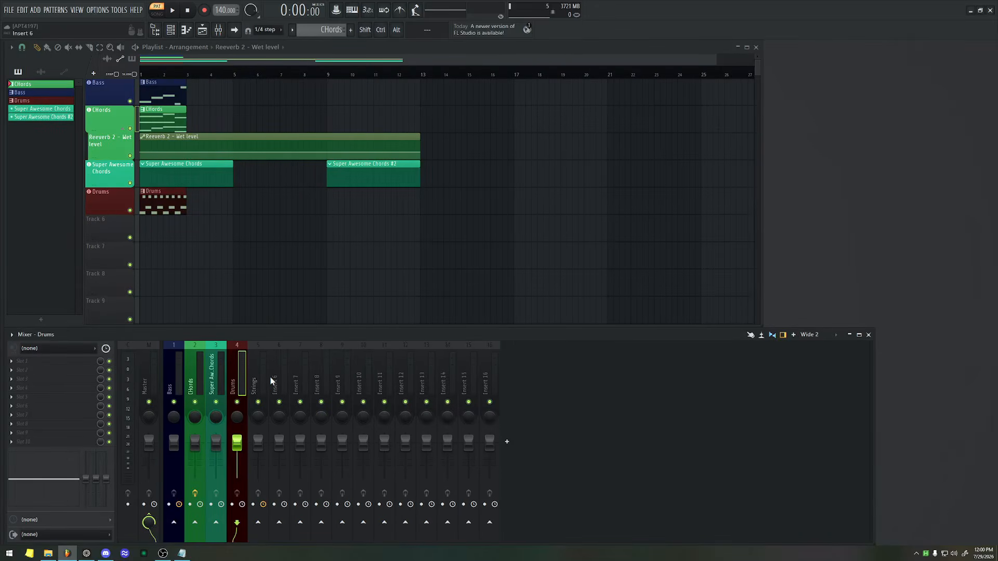
scroll(97, 238, down, 1)
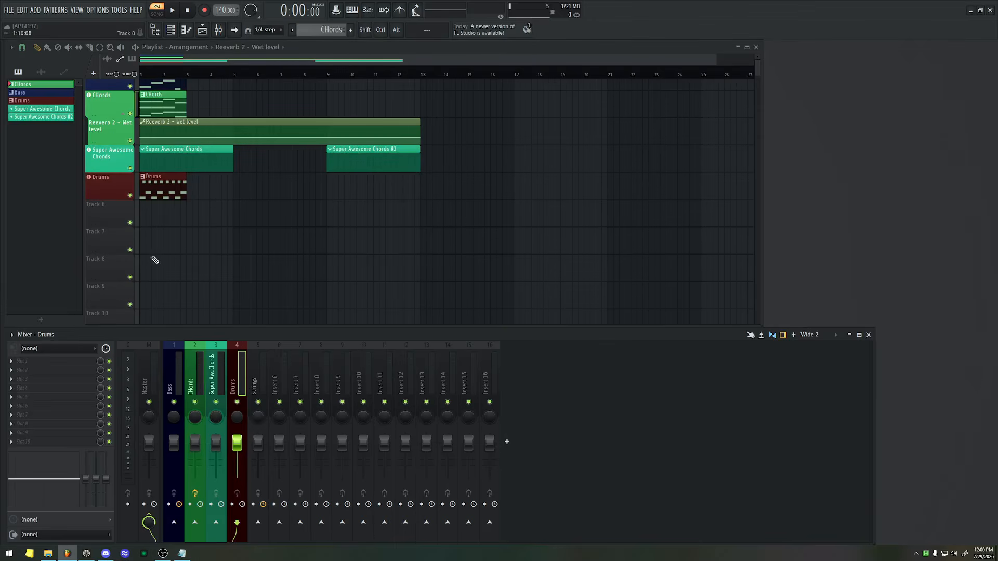
scroll(382, 267, up, 1)
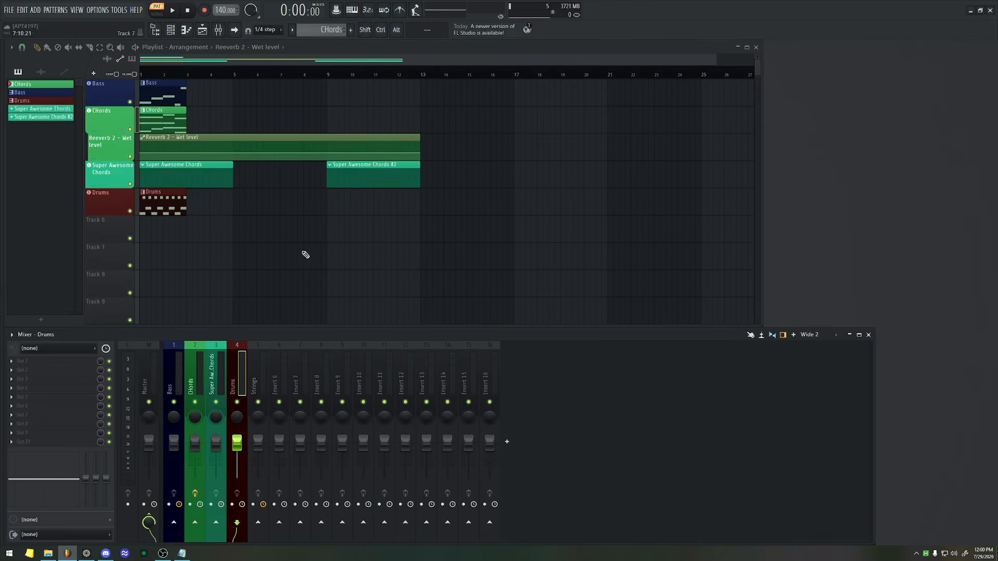
Search the browser samples for kick, filter to favorites, and place Cymatics - Cobra Kick 3 - D on playlist Track 6 as an audio track.
key(alt+F8)
key(alt+F8)
key(alt+F8)
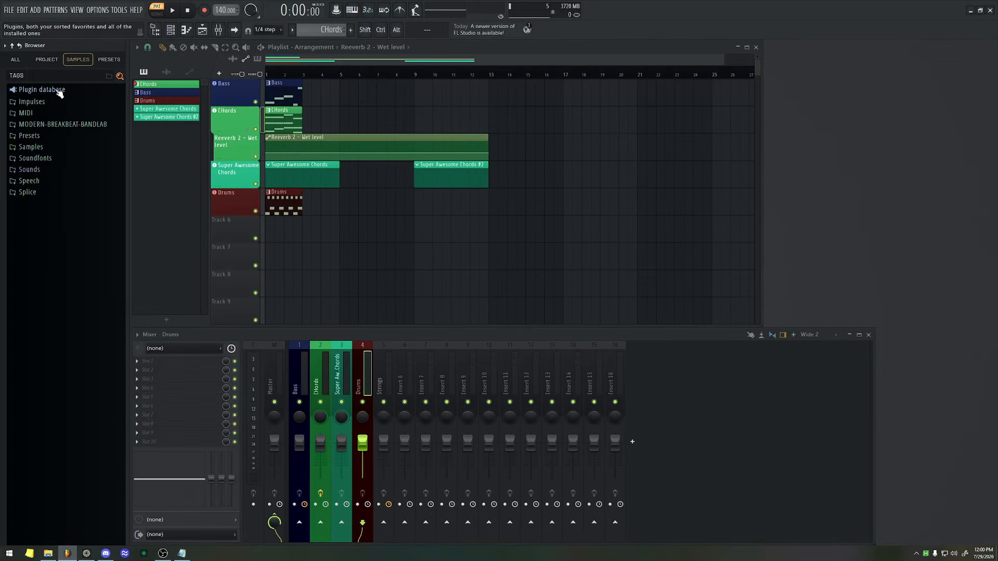
key(Return)
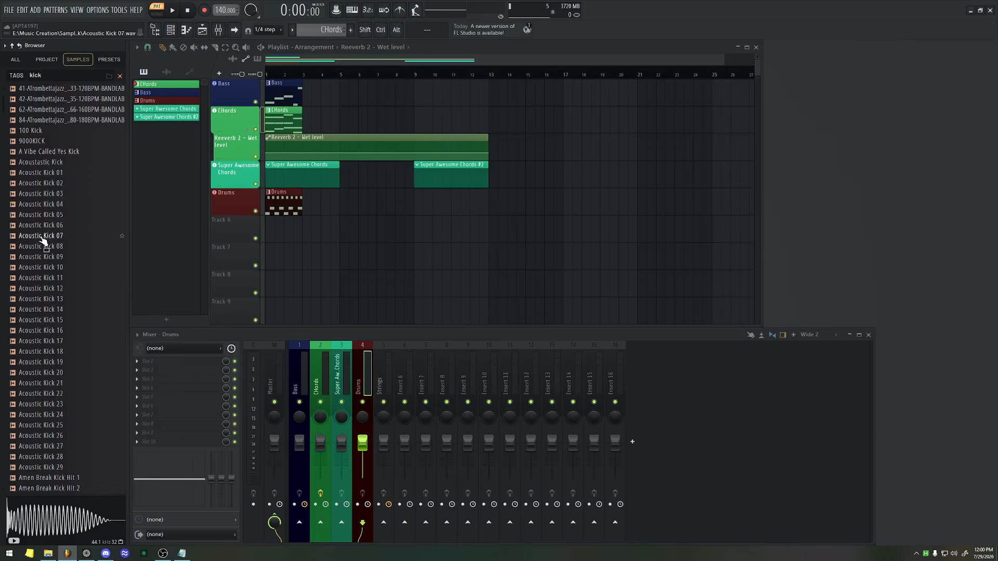
click(17, 76)
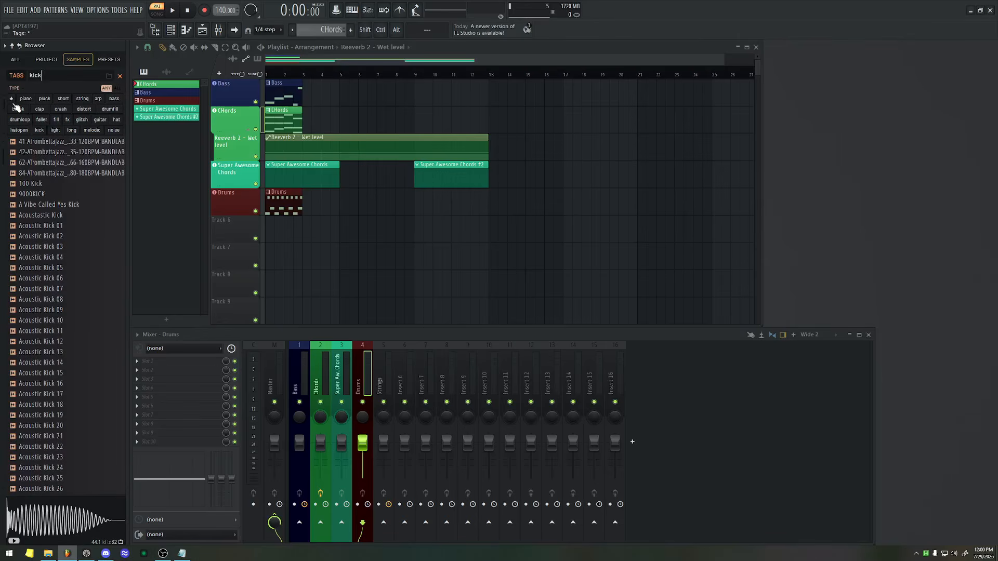
click(11, 99)
click(54, 151)
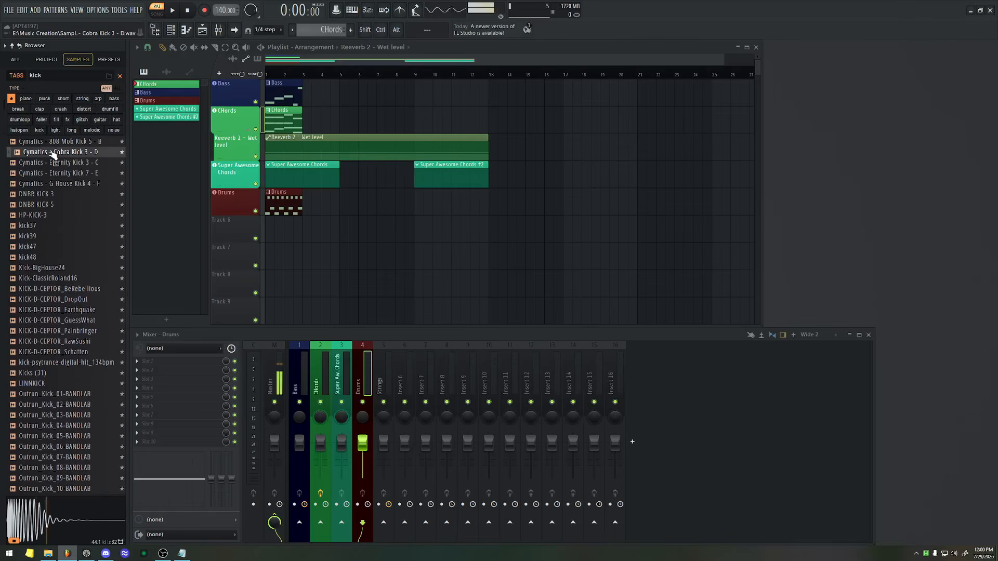
drag(49, 156, 233, 225)
key(alt+F8)
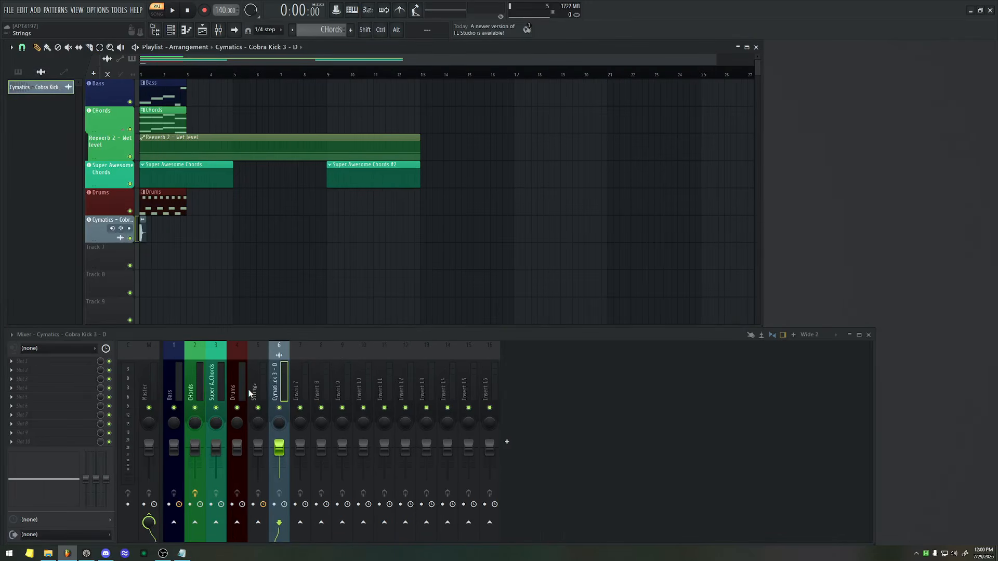
Turn playlist Track 7 into an audio track linked to a new mixer track.
scroll(191, 212, down, 3)
scroll(136, 192, up, 2)
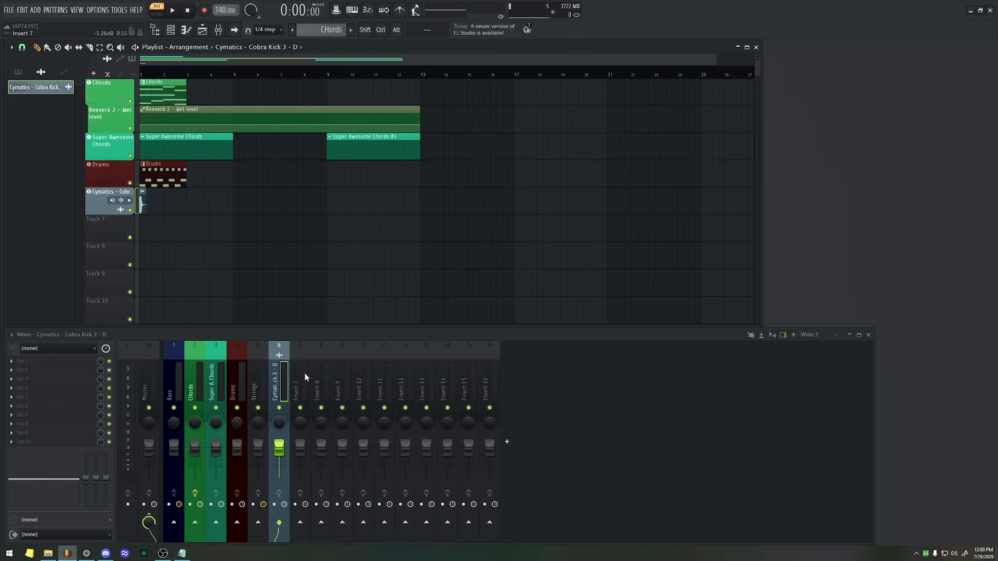
right_click(107, 227)
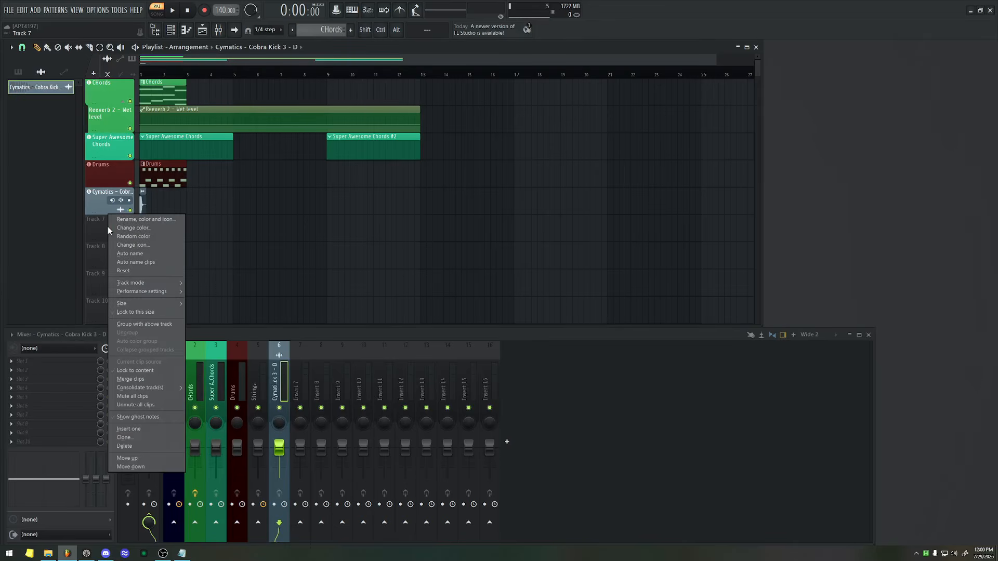
mouse_move(129, 282)
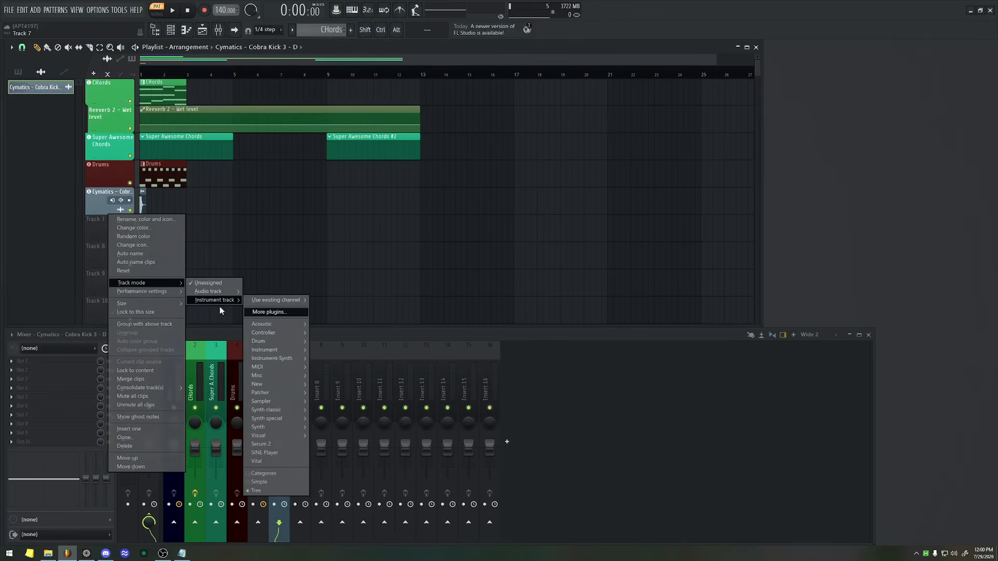
mouse_move(220, 292)
click(259, 292)
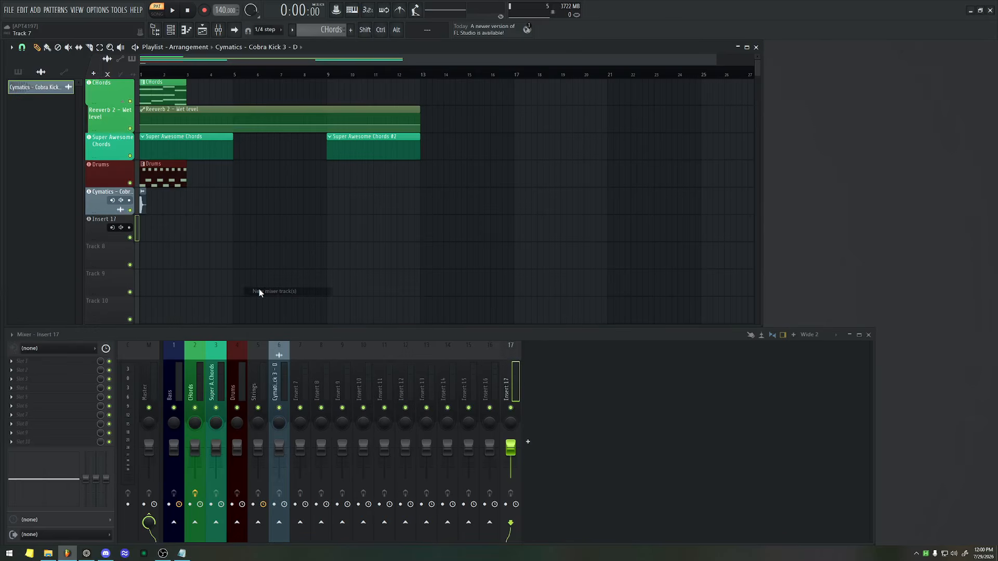
Rename the new Insert 17 audio track to Reverb Send and color it pale blue-gray.
double_click(516, 388)
text(R)
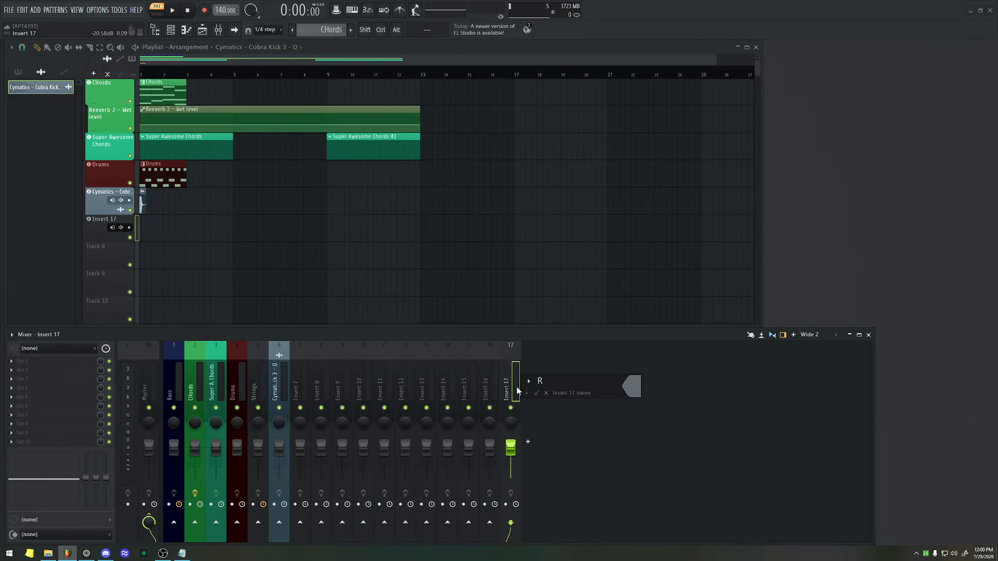
text(everb Send)
key(Return)
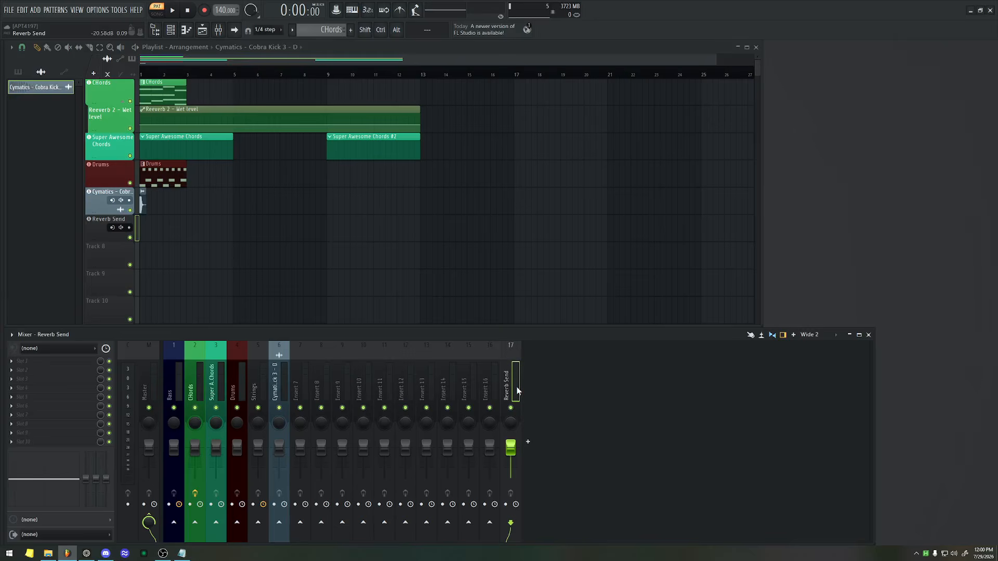
double_click(90, 226)
click(211, 221)
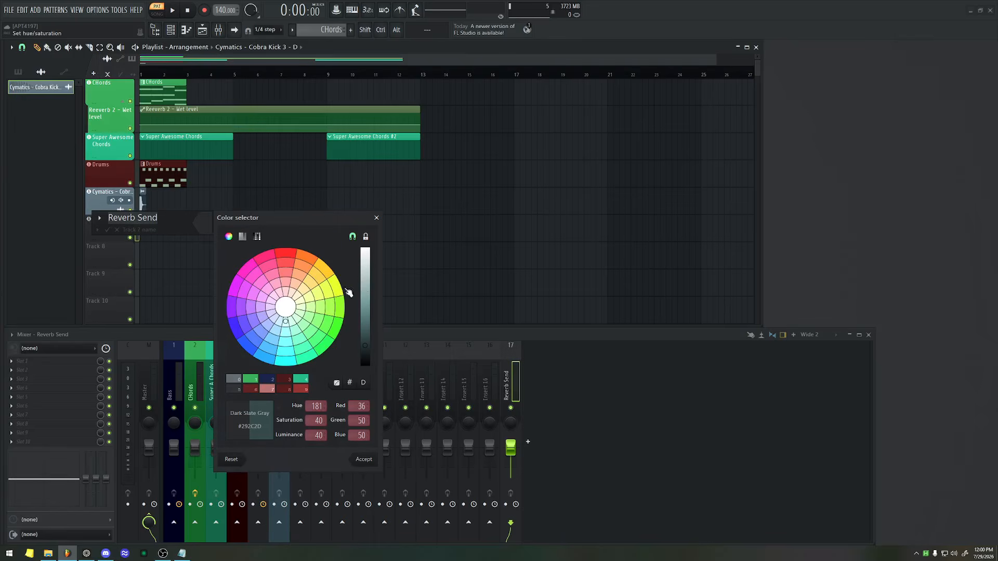
click(367, 272)
key(Return)
key(Return)
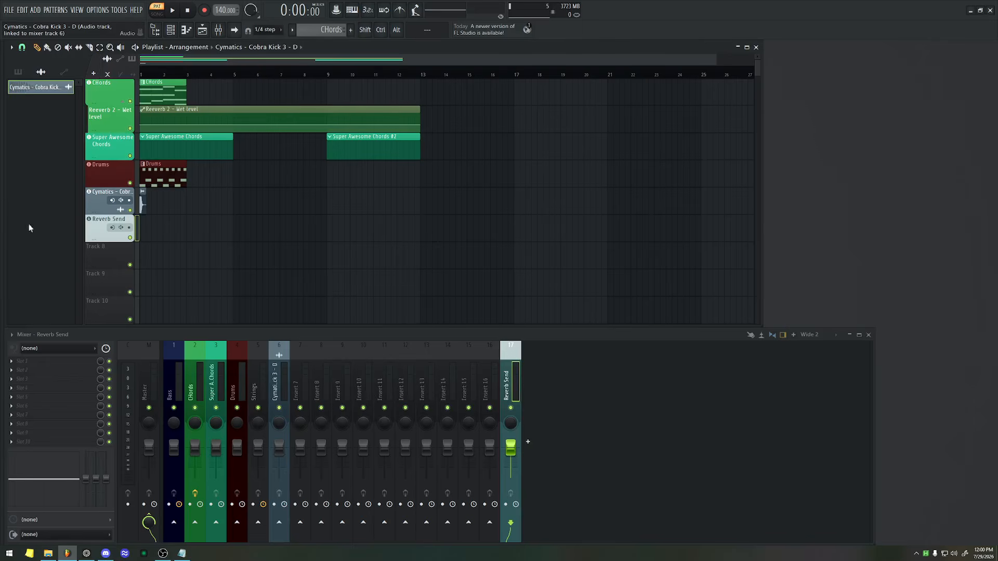
Search the browser samples for riser, preview Birdie riser and place it on the Reverb Send track at bar 2.
key(alt+F8)
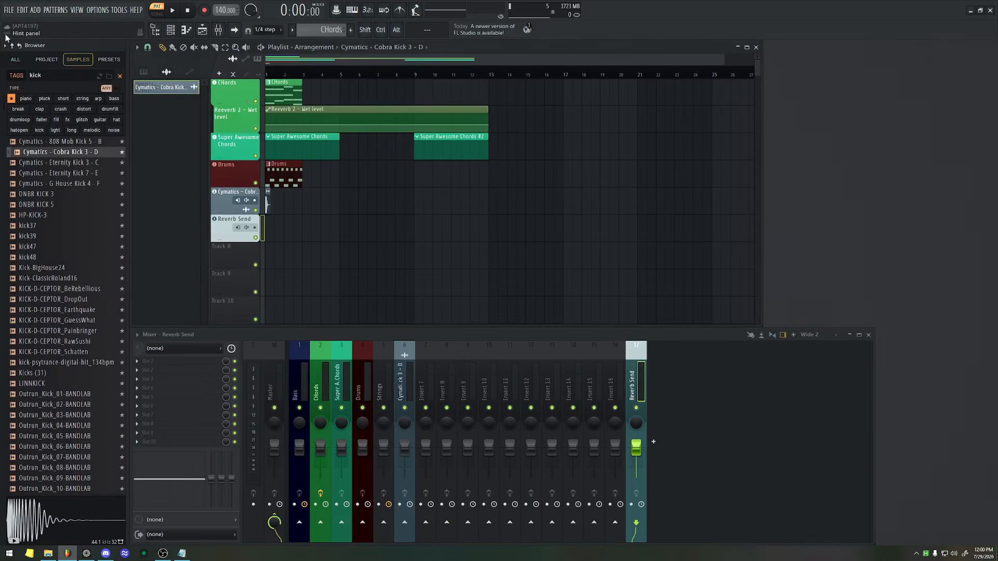
double_click(68, 78)
text(riser)
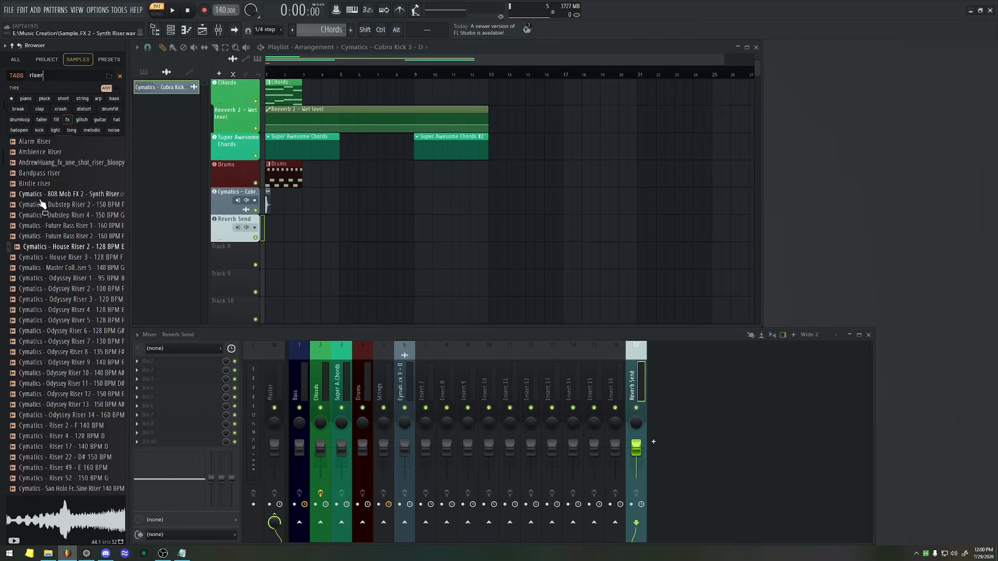
click(34, 185)
key(space)
key(space)
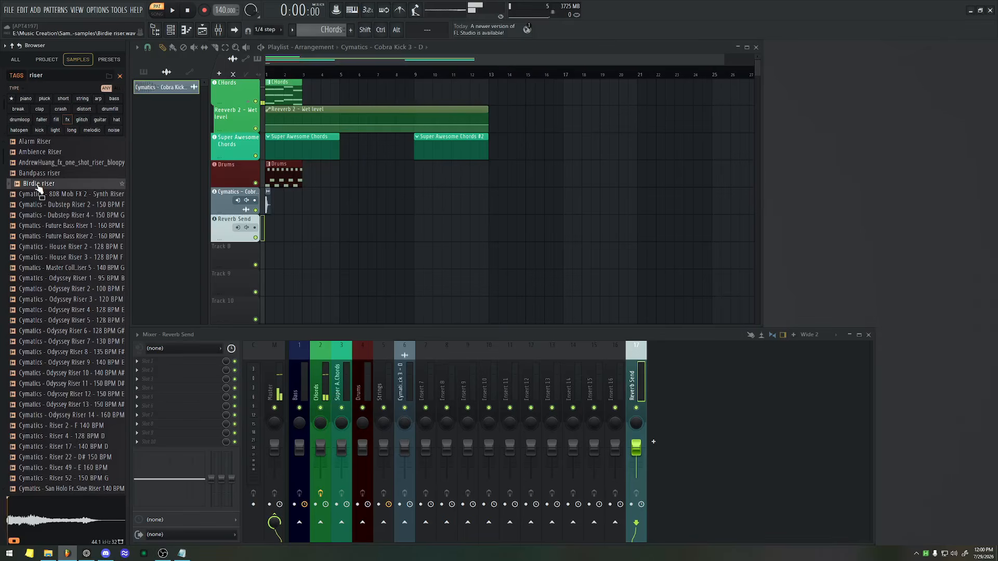
drag(38, 183, 289, 233)
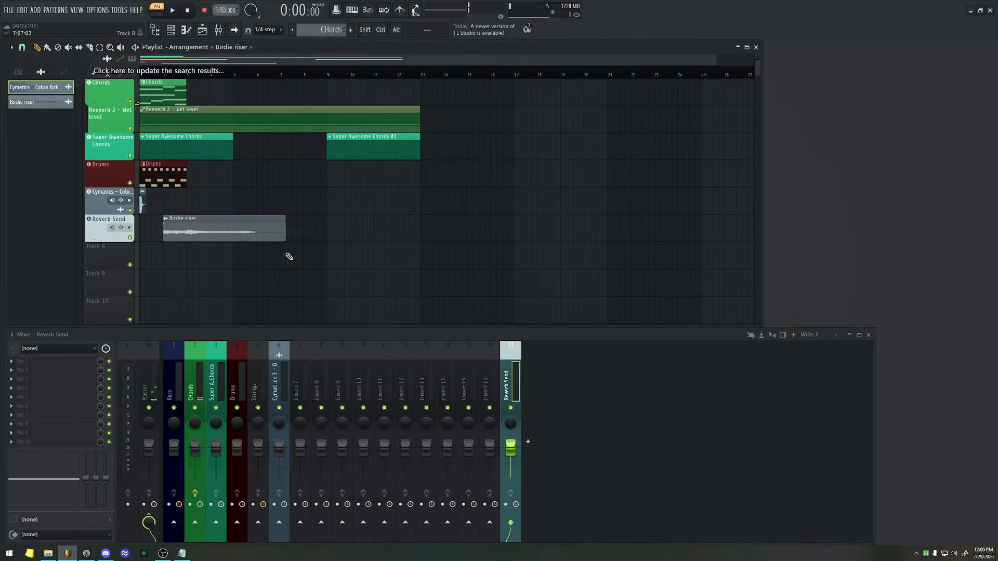
Solo the Reverb Send playlist track and load ValhallaSupermassive into effect slot 2 of its mixer insert.
right_click(130, 238)
key(space)
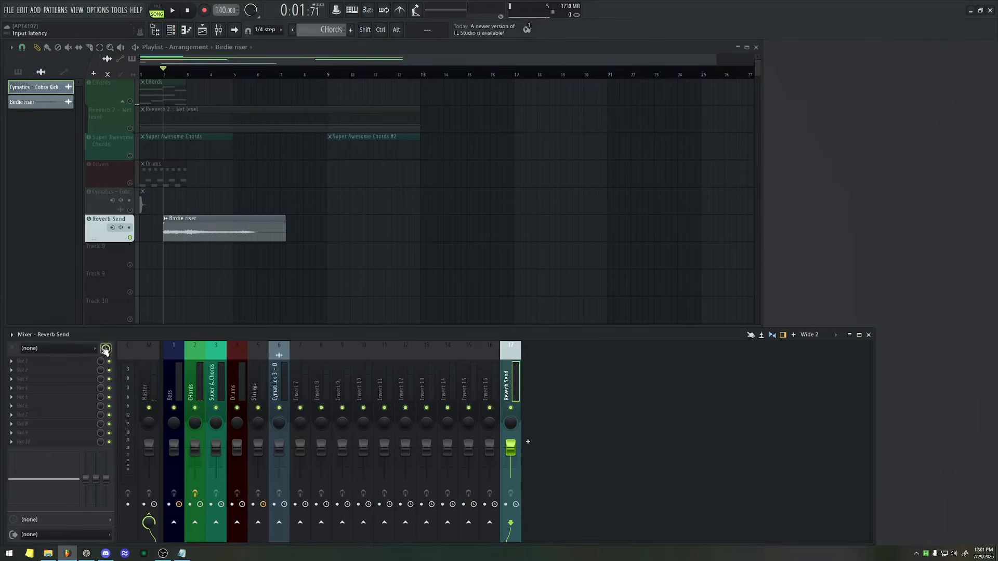
click(62, 370)
text(valhallasupermas)
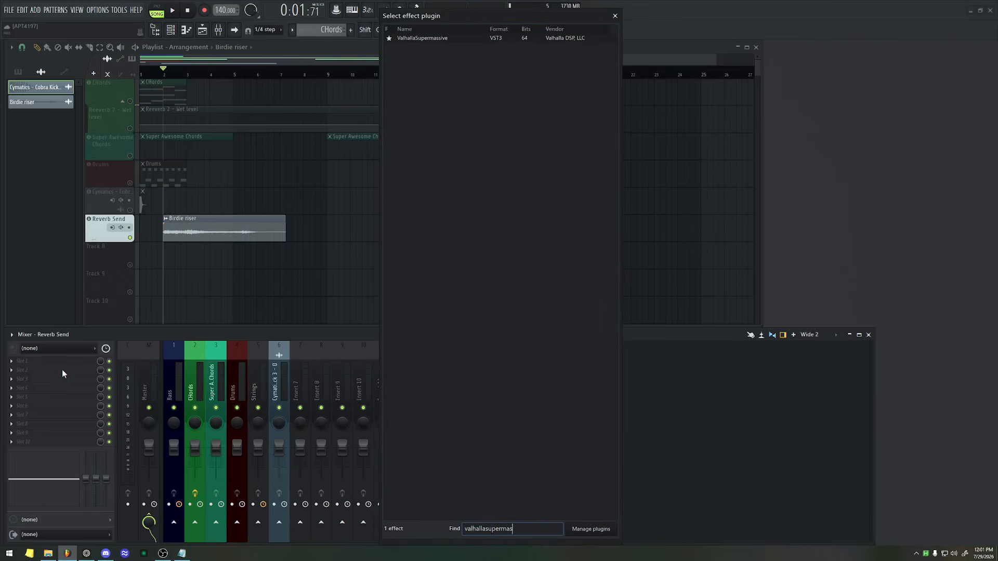
key(Return)
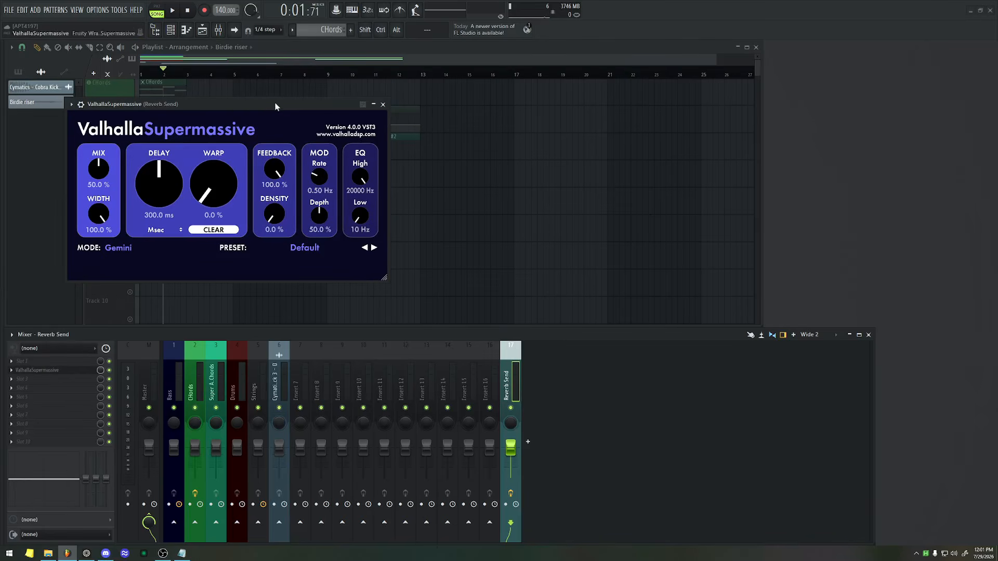
Set ValhallaSupermassive's Density to 54.4 % and Warp to 48.8 % during playback, then stop and close the plugin.
key(space)
drag(274, 212, 243, 125)
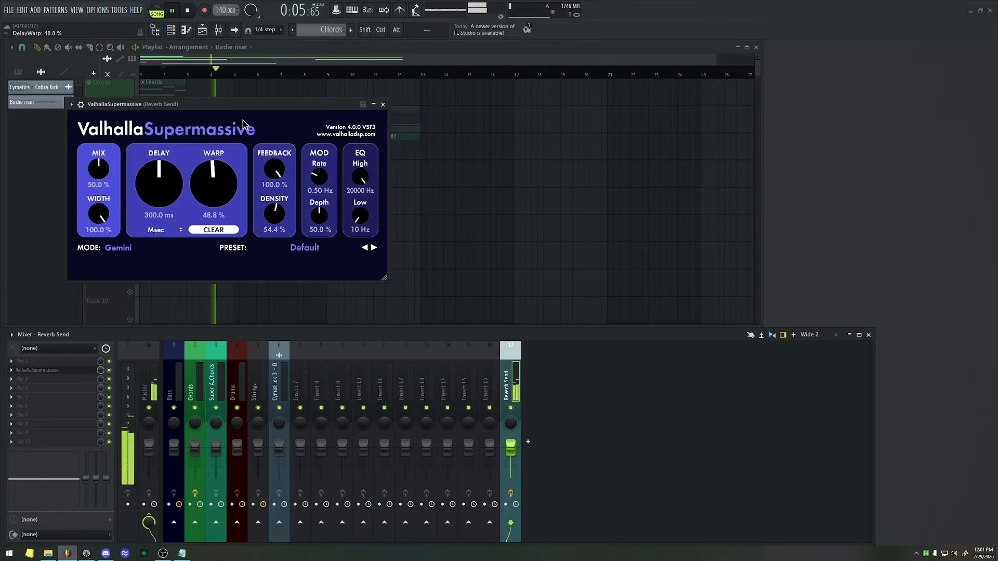
key(space)
key(Escape)
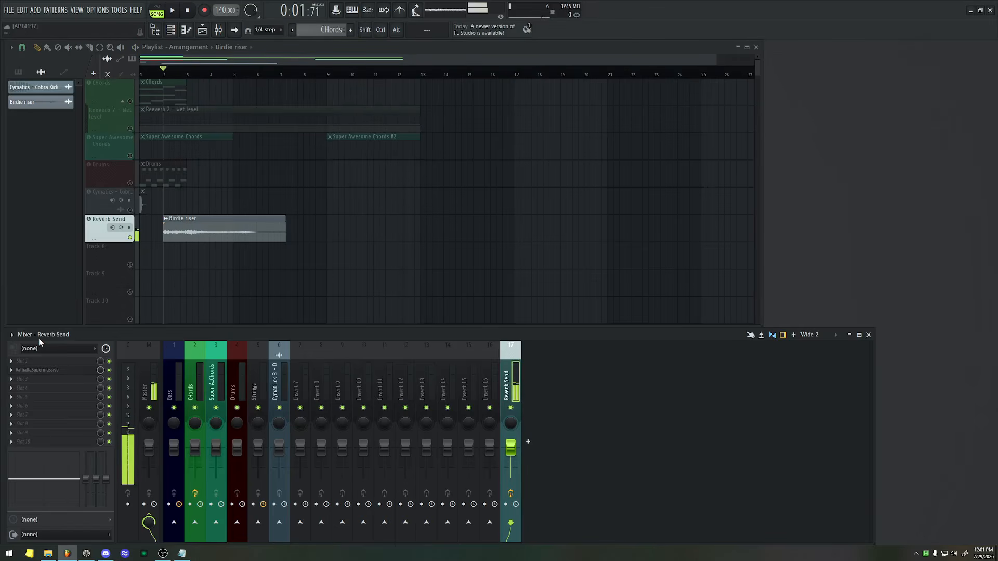
Unsolo the Reverb Send playlist track, then show ValhallaSupermassive on its mixer insert briefly and close it.
right_click(129, 238)
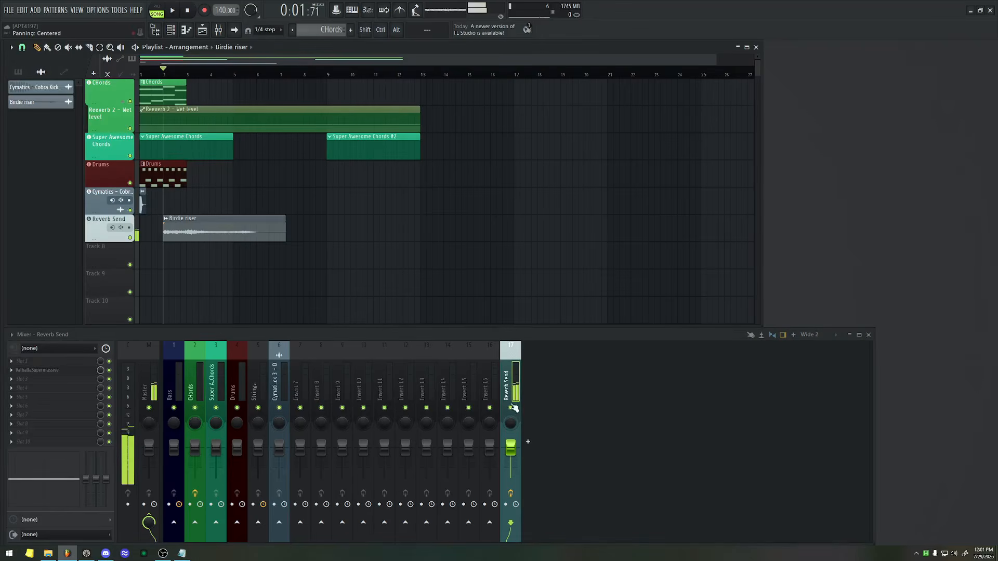
click(71, 372)
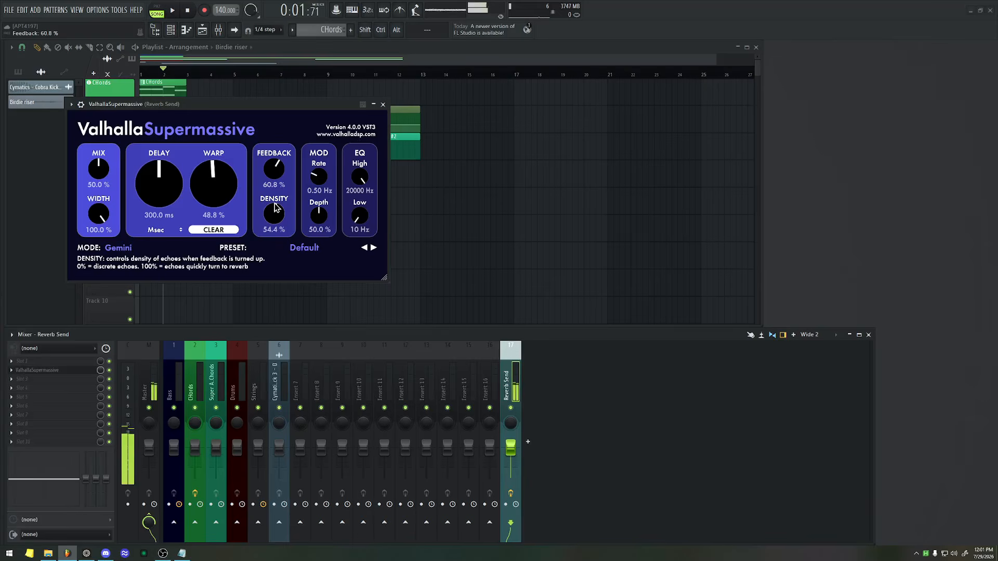
click(384, 104)
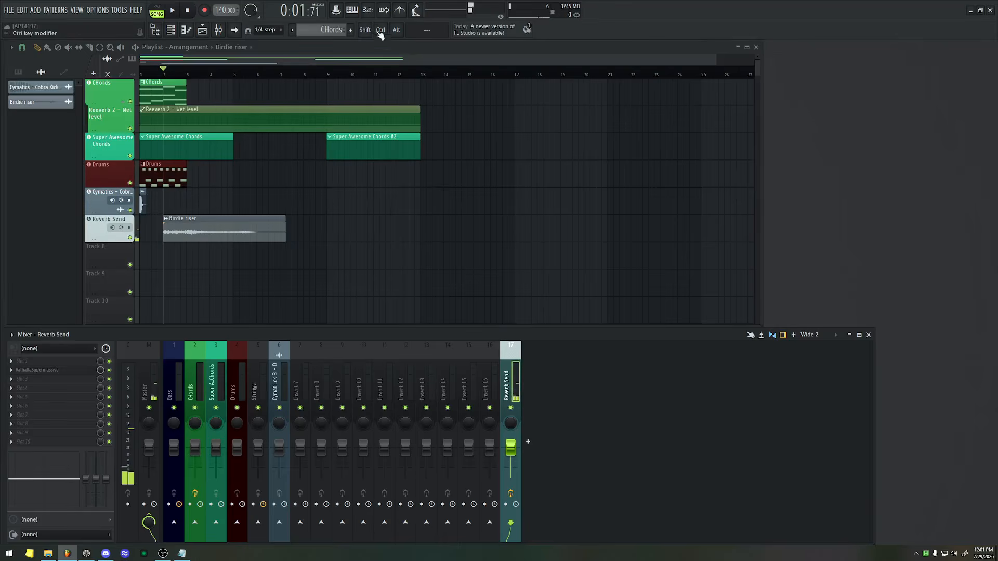
scroll(187, 148, down, 1)
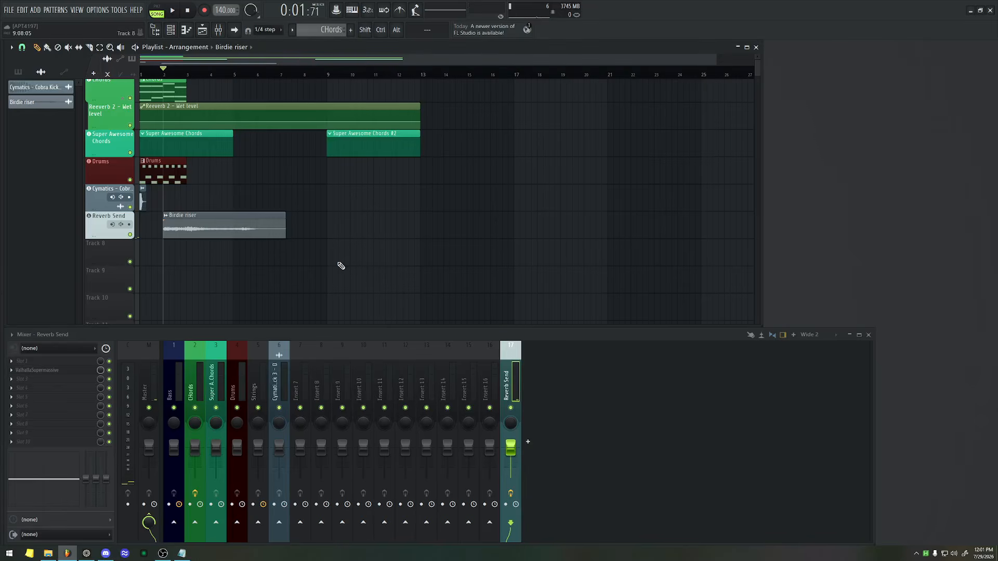
Examine the track mode choices available for the empty Track 8, leaving its mode unassigned.
right_click(102, 241)
mouse_move(157, 304)
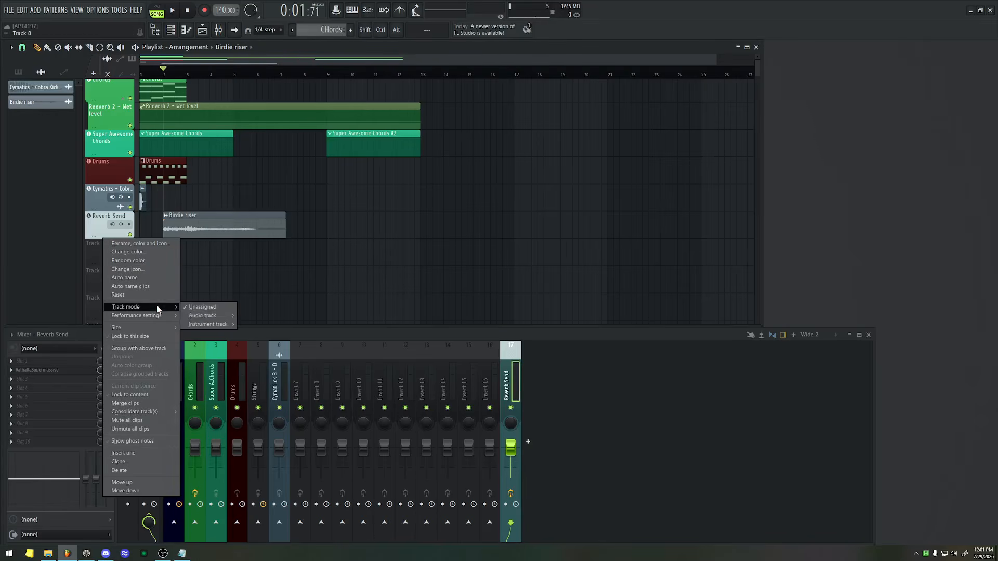
mouse_move(226, 329)
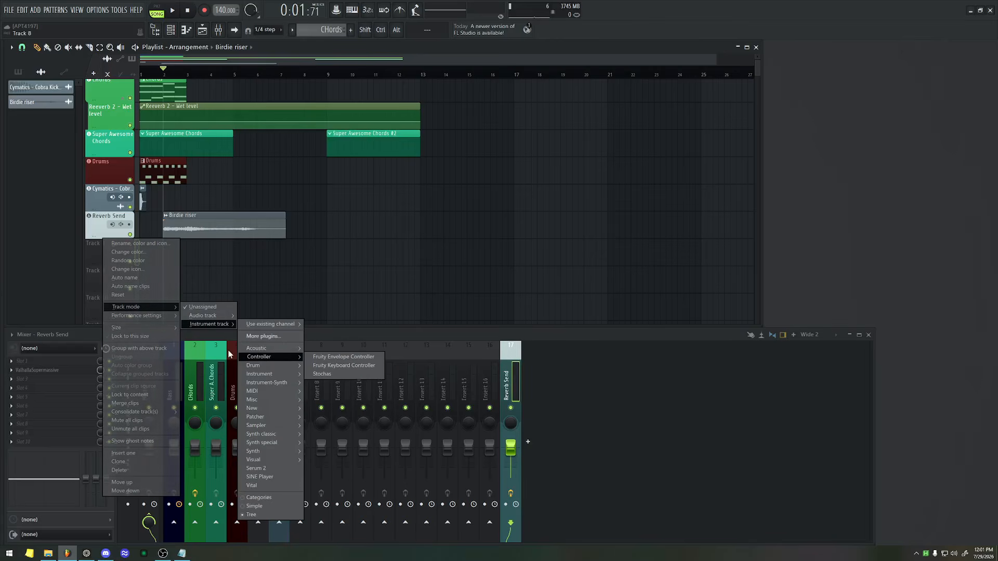
click(104, 222)
scroll(254, 201, down, 3)
scroll(253, 202, up, 3)
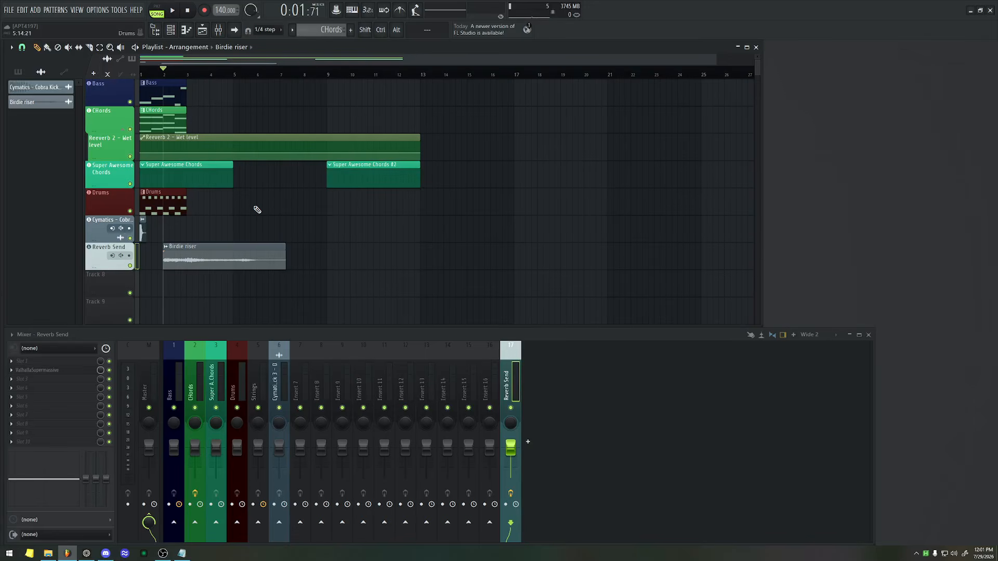
Show all channels in the channel rack and select the Cymatics Cobra Kick channel's mixer insert, then hide the rack.
key(F6)
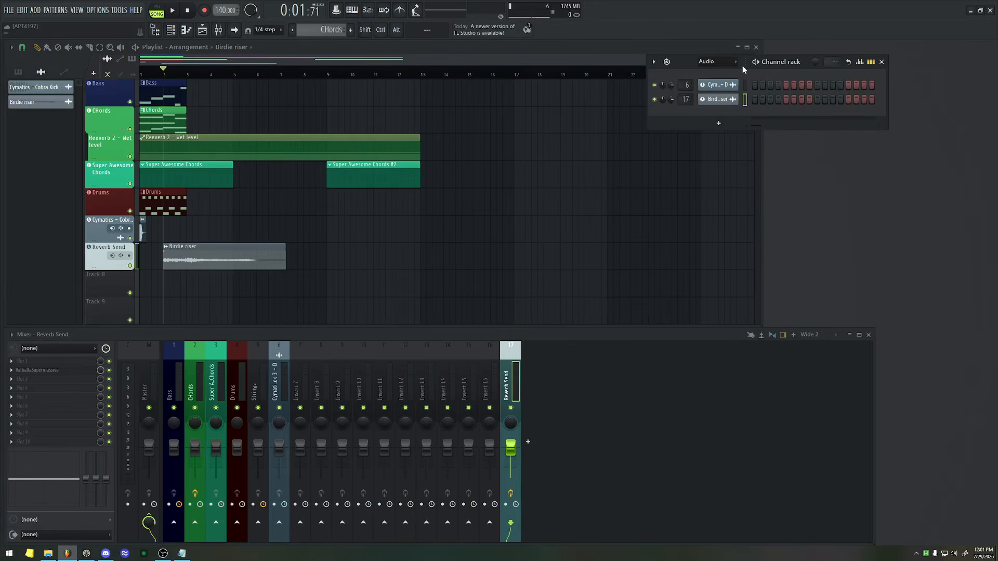
click(721, 62)
click(722, 70)
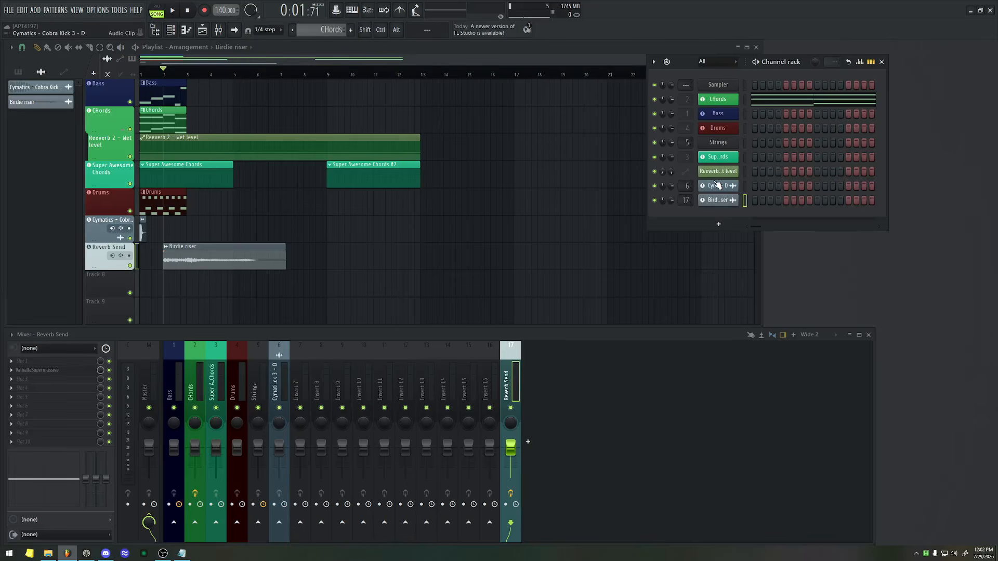
drag(687, 185, 686, 185)
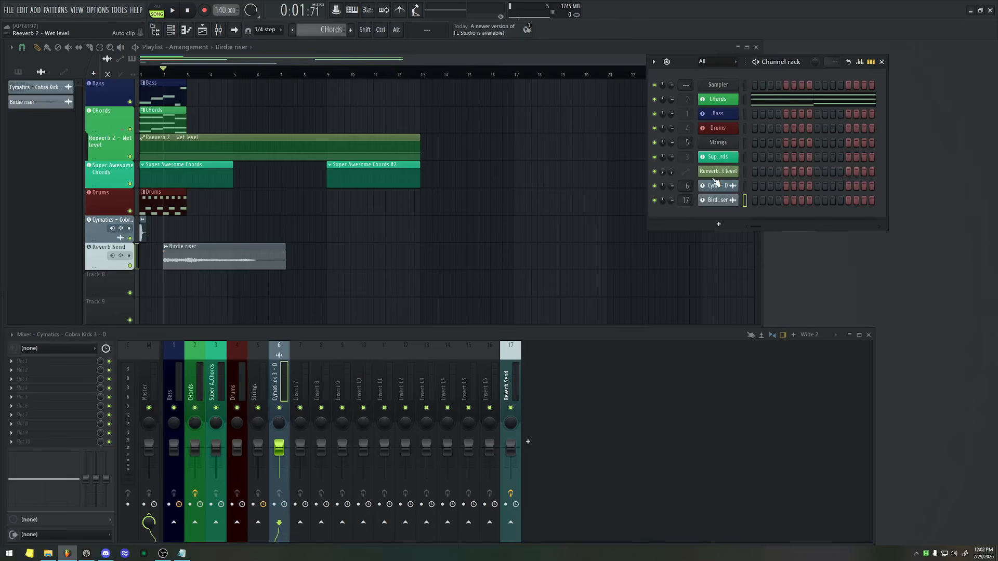
drag(690, 57, 676, 35)
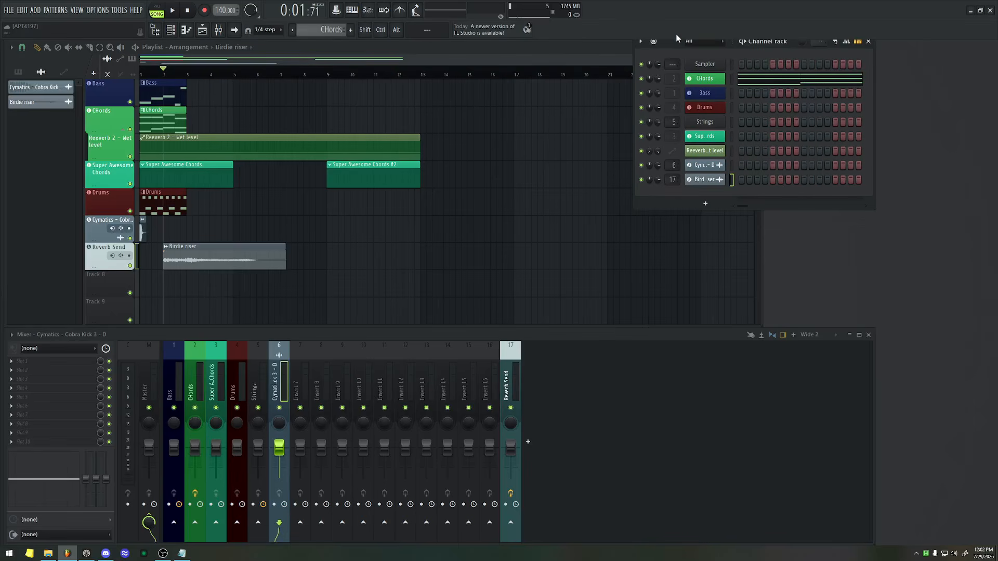
key(F6)
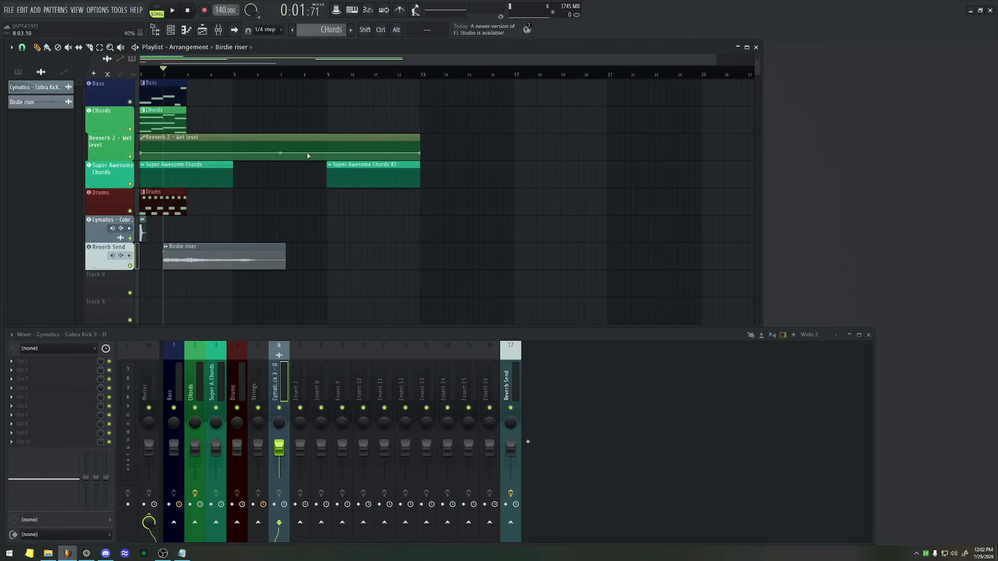
Return the playhead to the song start and add Vital from the plugin picker onto playlist Track 8, then close its window.
scroll(175, 115, right, 1)
scroll(201, 110, left, 1)
drag(167, 69, 101, 67)
scroll(111, 149, down, 5)
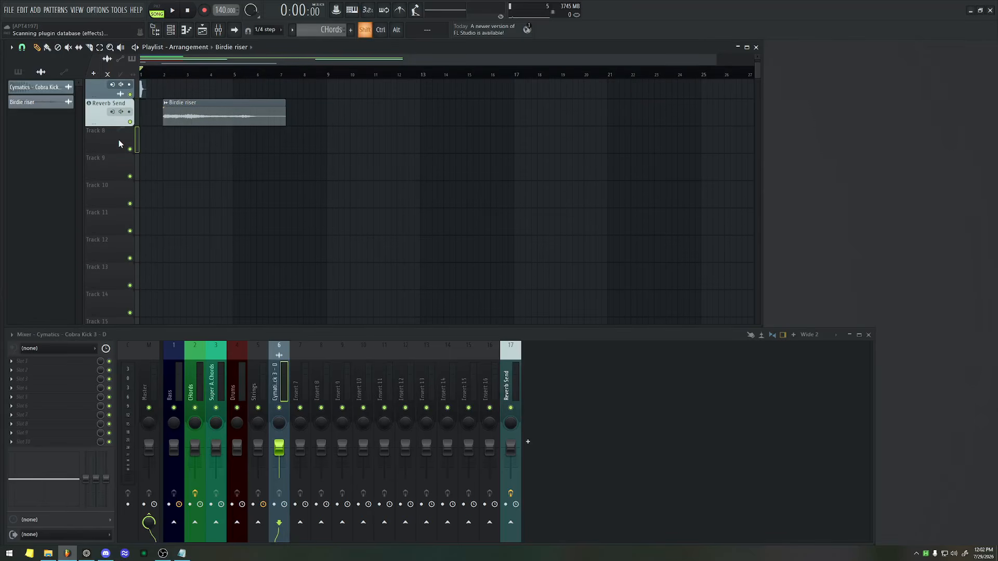
key(F8)
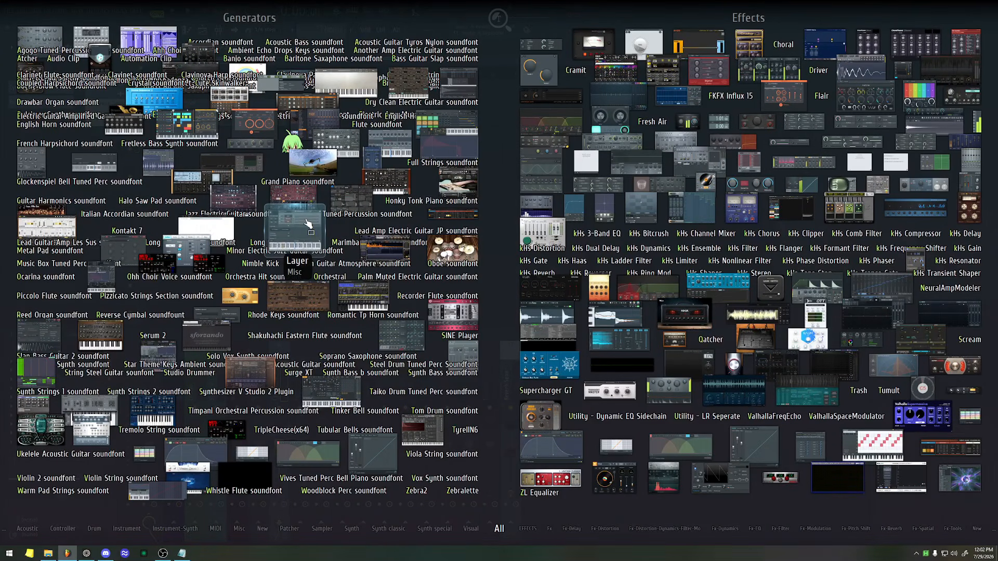
text(v)
text(fx)
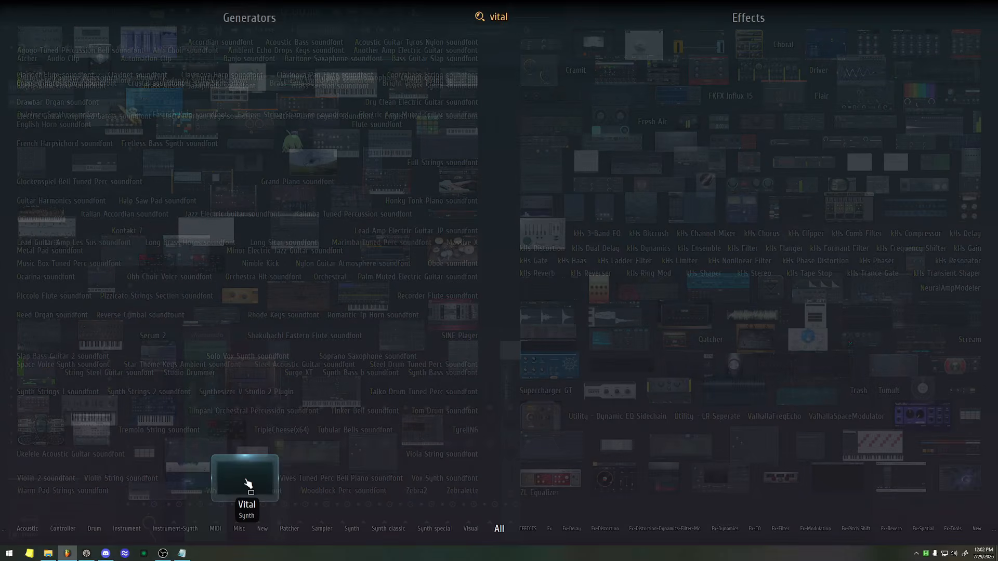
drag(250, 484, 102, 136)
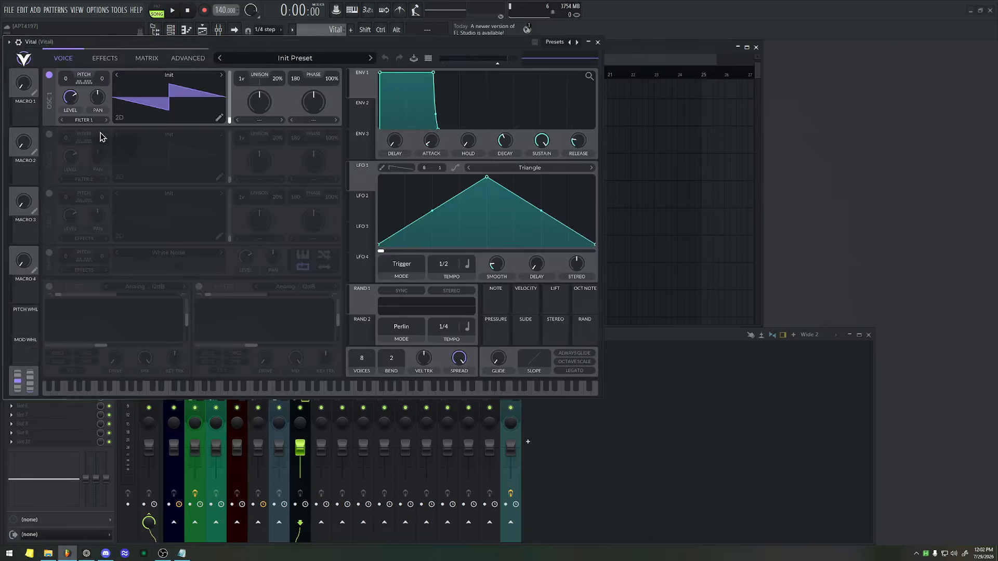
key(Escape)
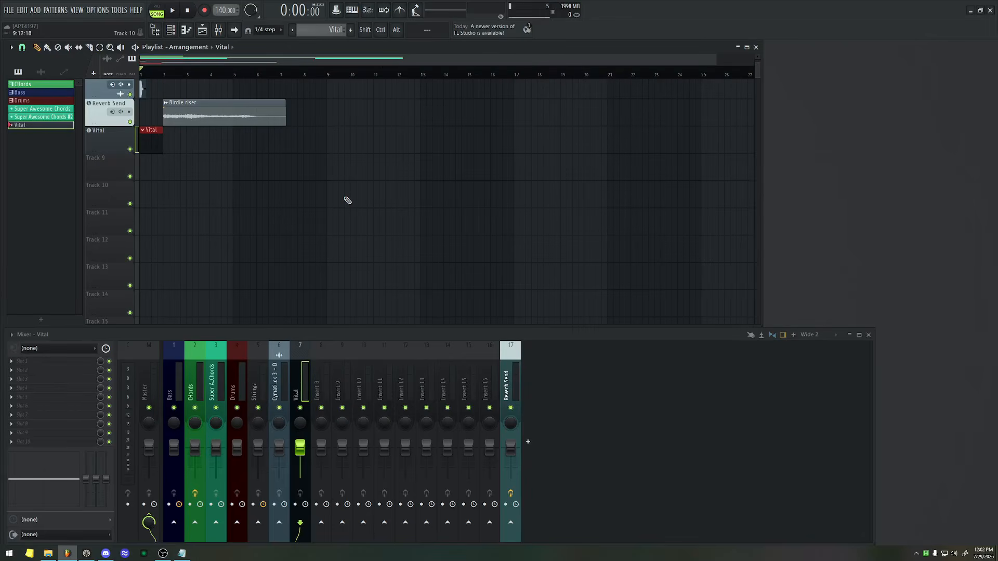
Search the plugin picker for Vital again and try to place it in the playlist.
scroll(347, 200, up, 5)
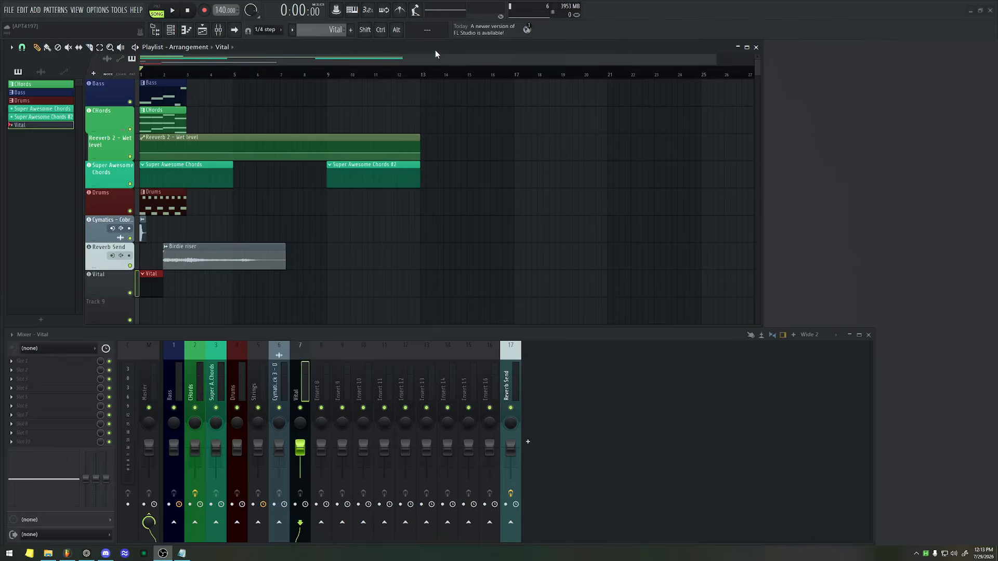
scroll(180, 162, down, 6)
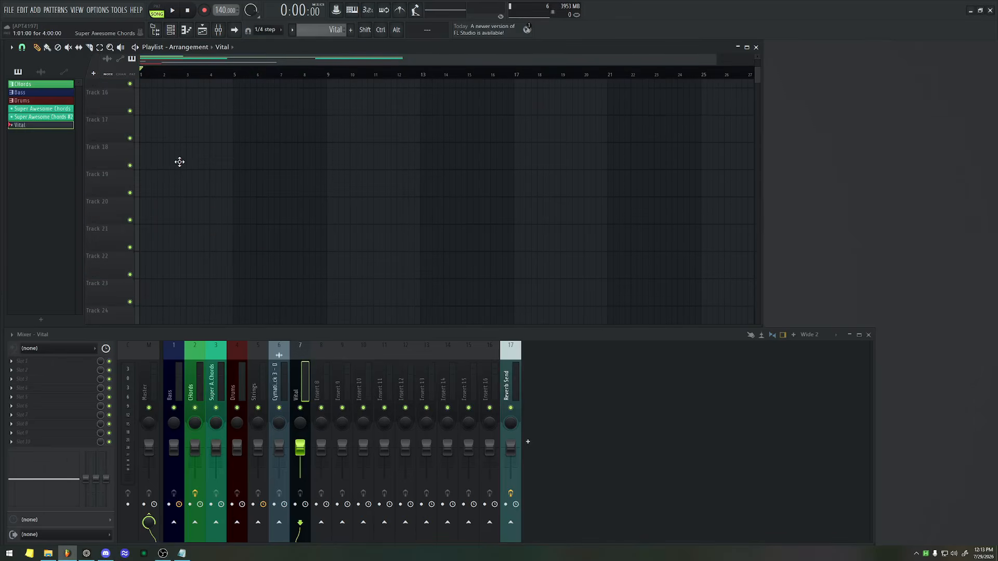
scroll(156, 167, up, 5)
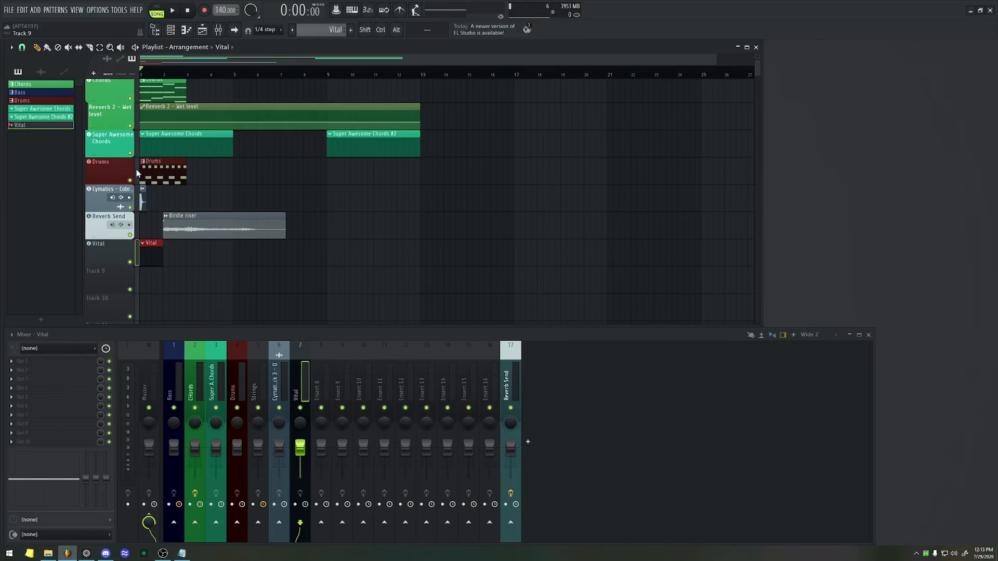
key(F8)
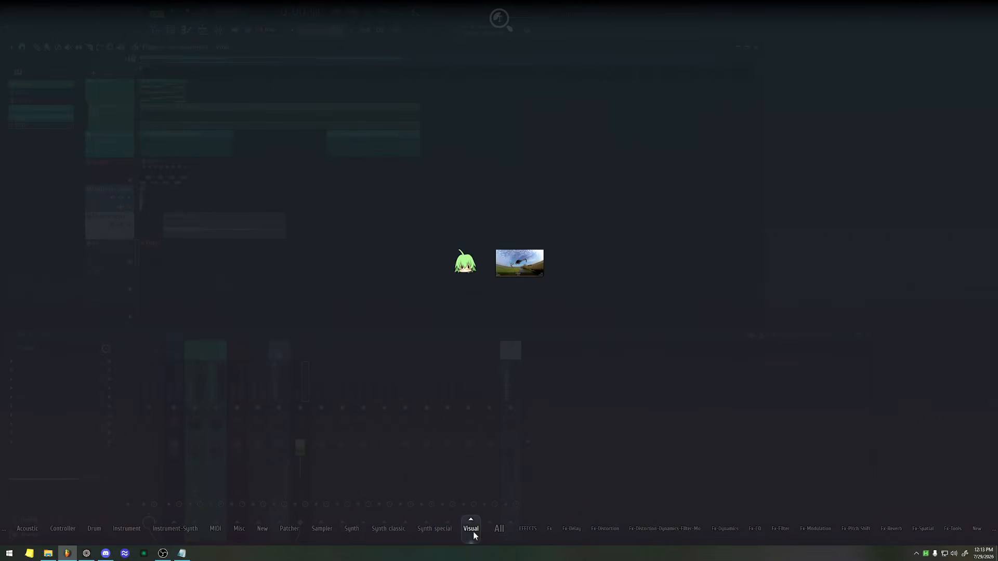
mouse_move(495, 536)
text(vital)
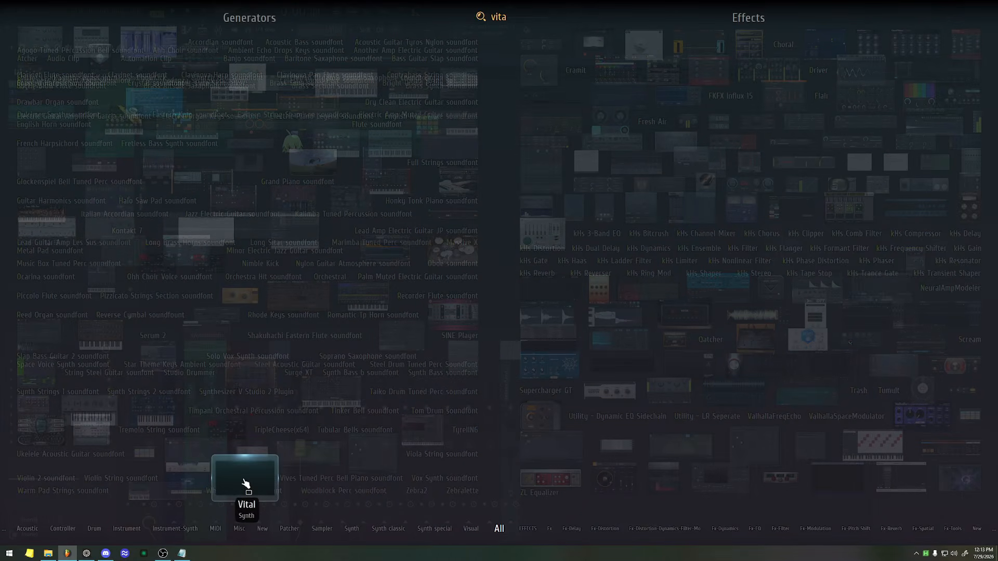
drag(245, 477, 190, 267)
Load the KSHMR Pad 1 preset in the Vital track's synth and close the plugin window.
scroll(190, 268, up, 1)
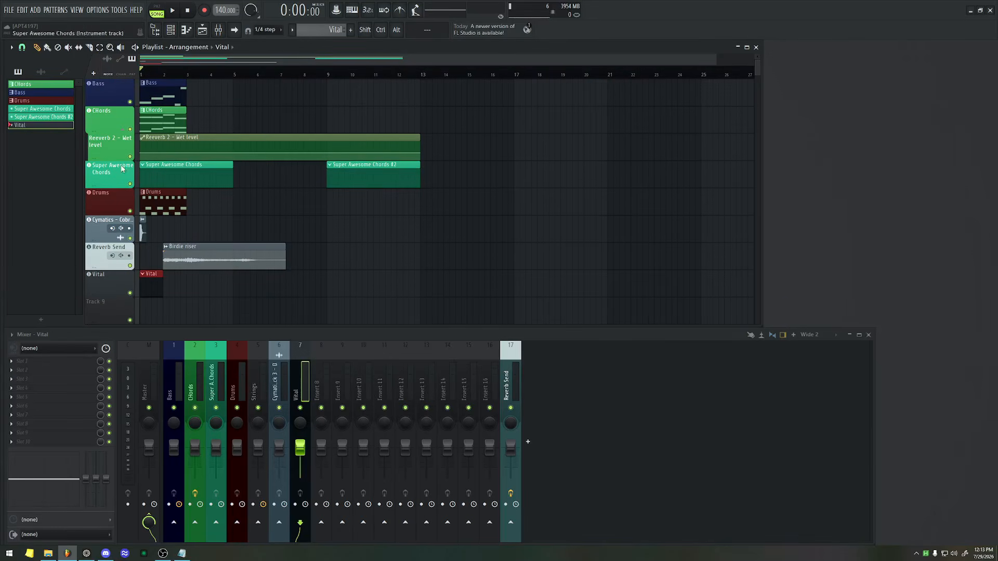
click(413, 80)
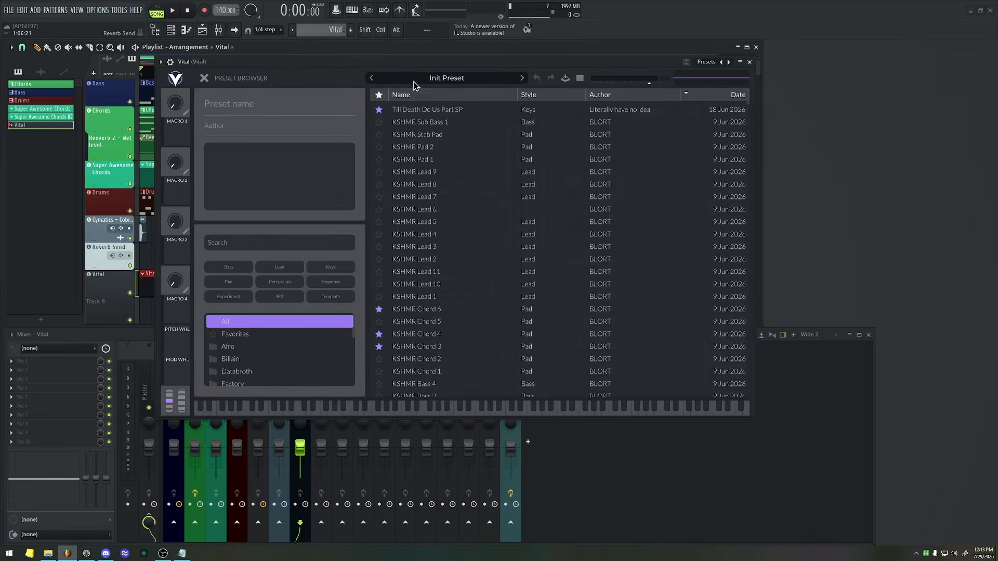
click(434, 161)
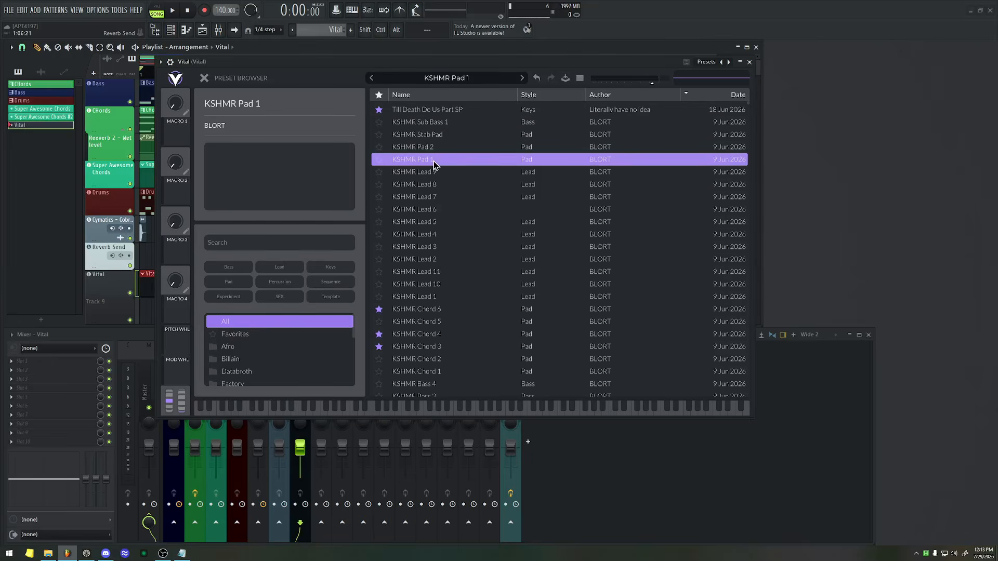
drag(353, 61, 402, 40)
key(Escape)
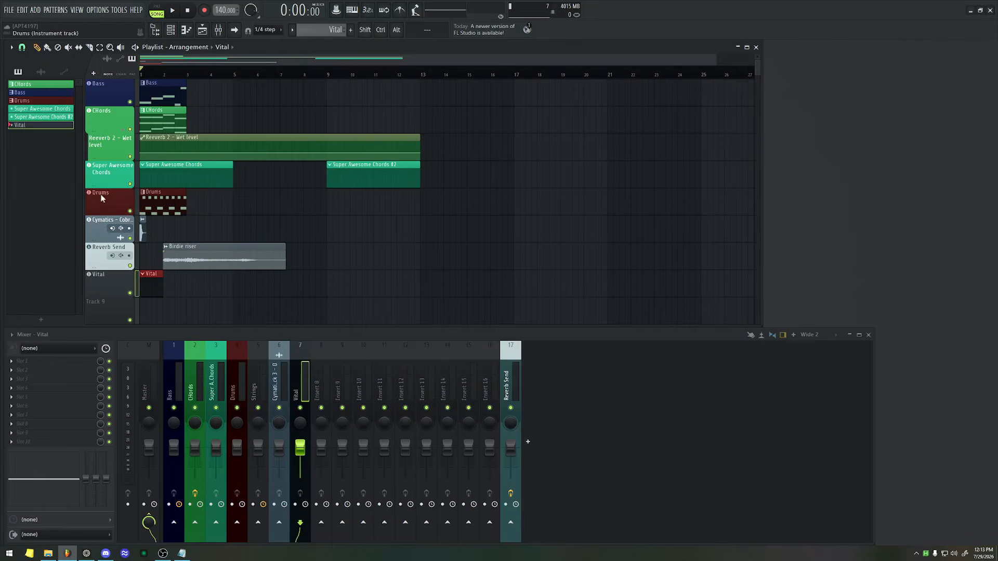
Rename the Vital playlist track to KSHMR Pad 1 and color it teal.
double_click(110, 285)
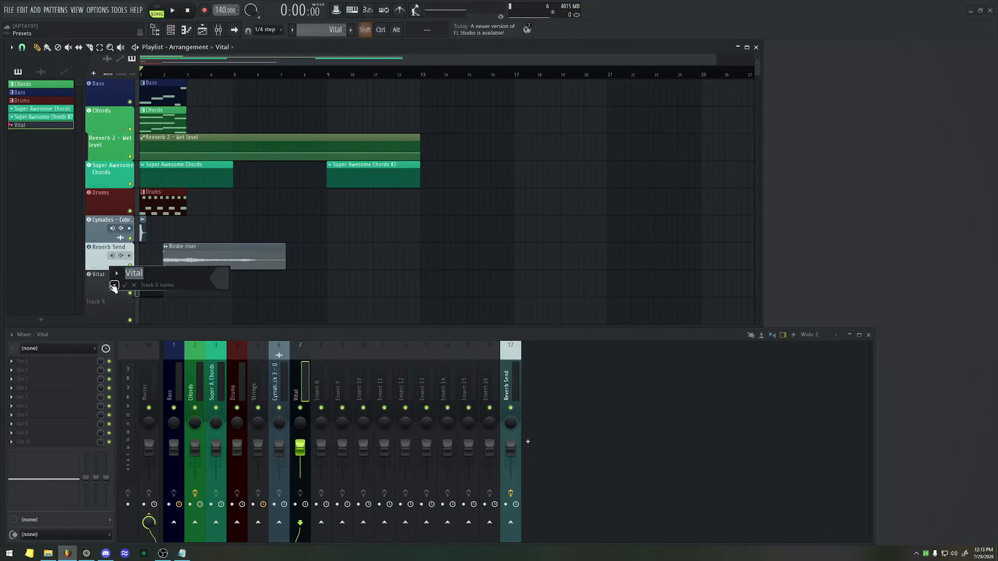
text(KSHMAR)
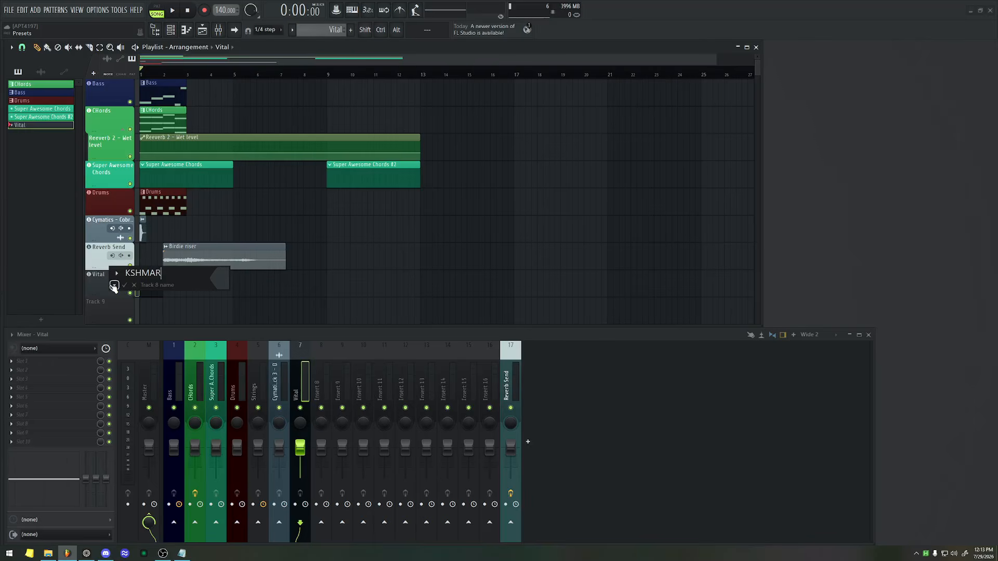
text(R Pad1)
click(114, 285)
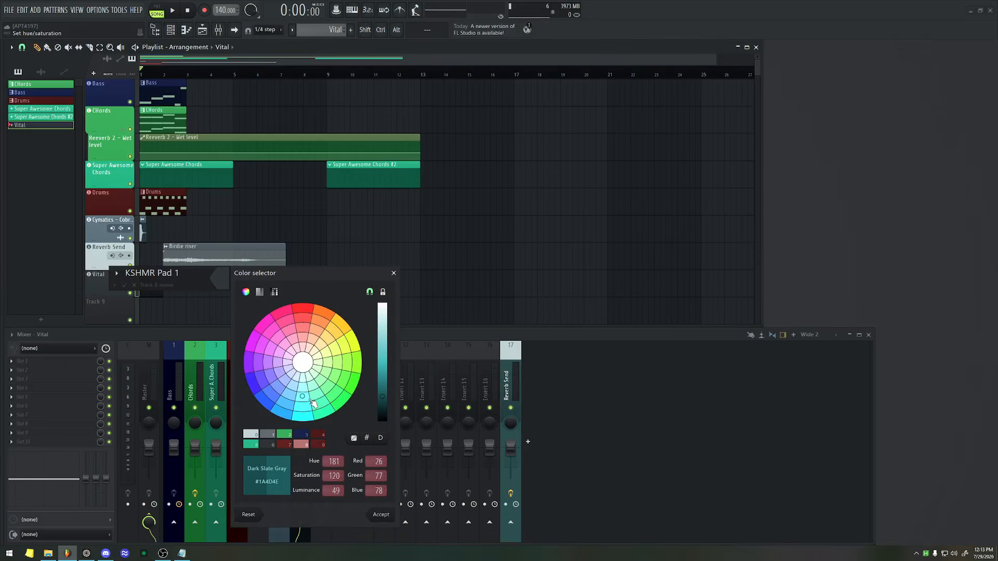
click(313, 403)
key(Return)
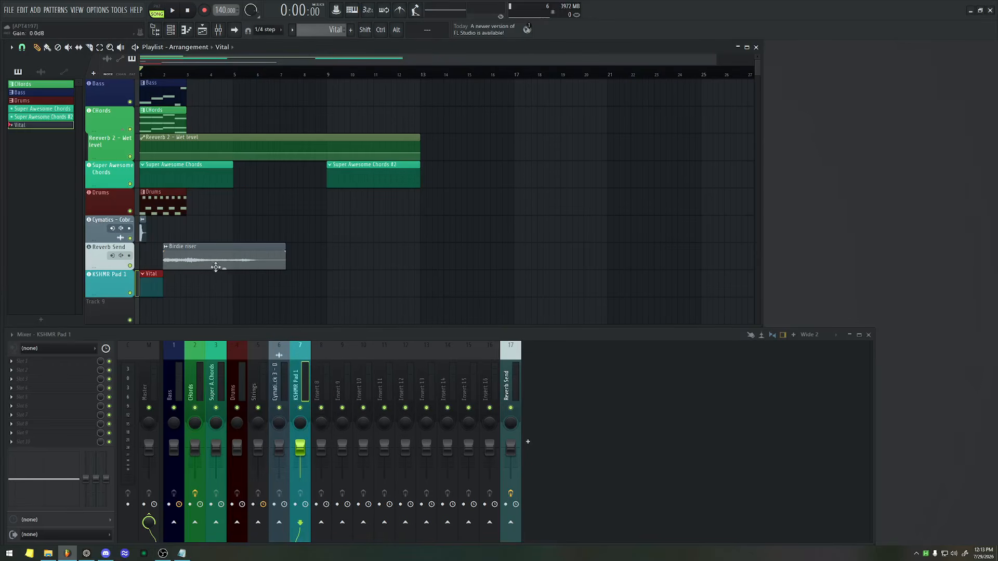
Save the KSHMR Pad 1 instrument as a preset in the browser's Example folder and close the plugin.
click(120, 280)
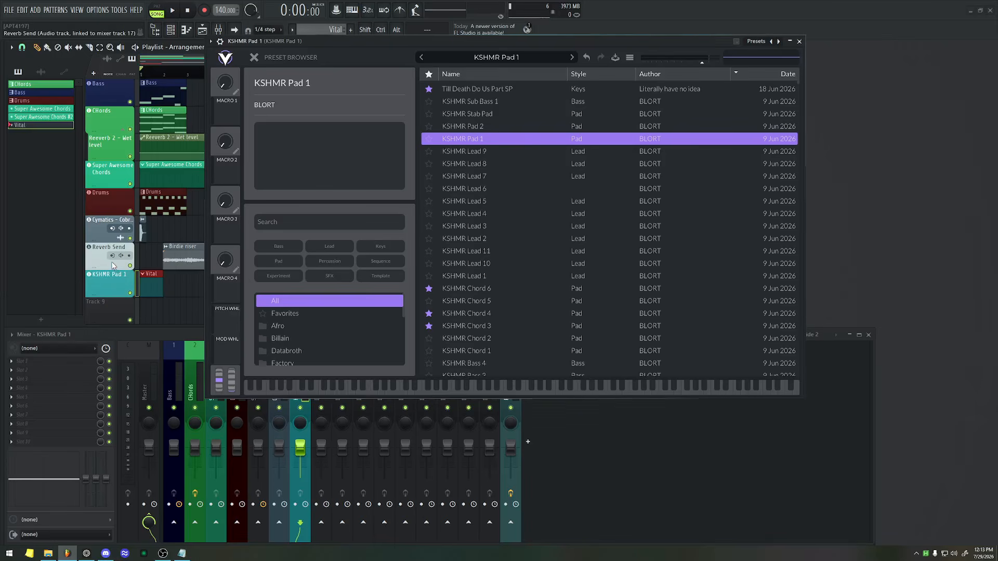
click(219, 42)
drag(225, 96, 36, 99)
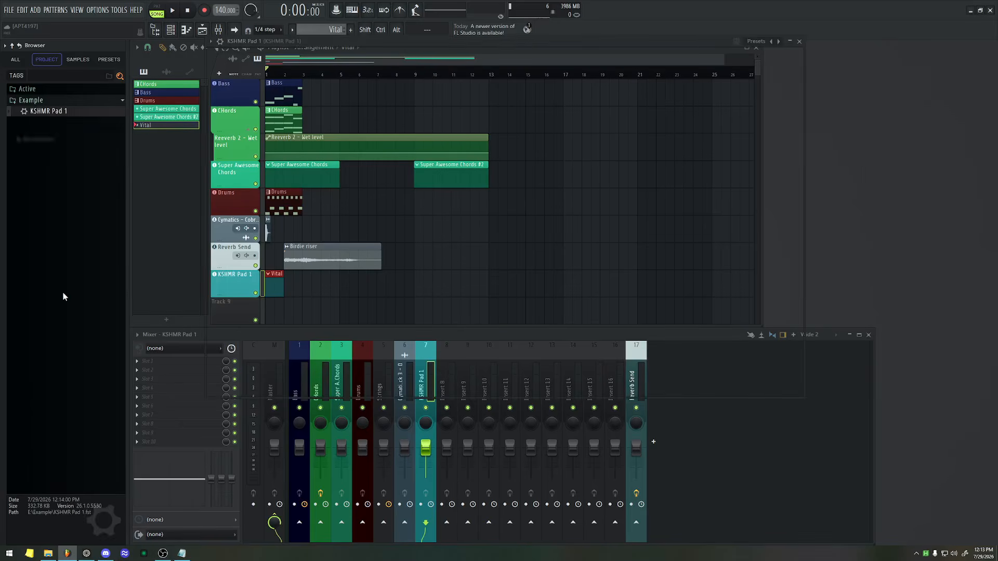
click(391, 41)
key(Escape)
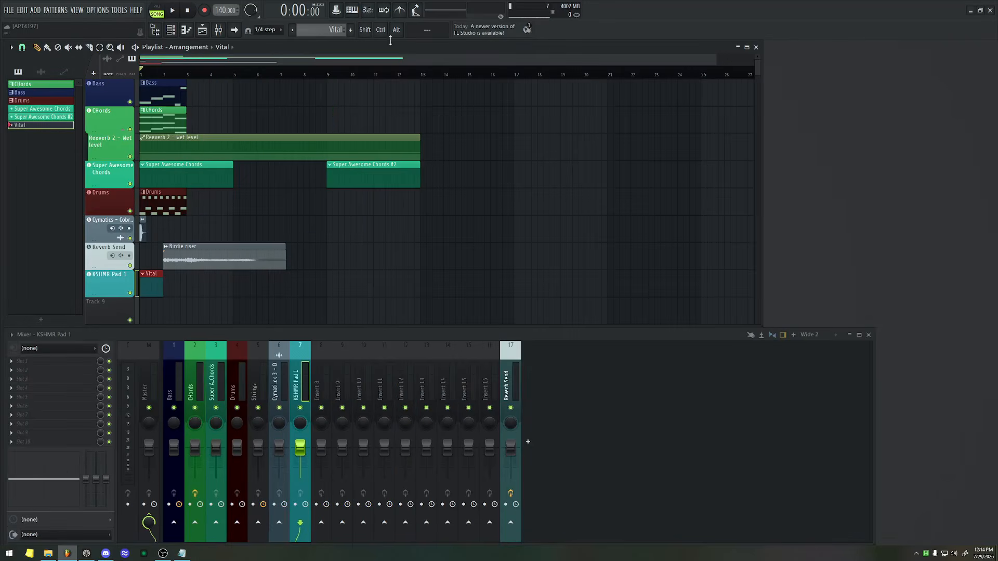
Add the saved KSHMR Pad 1 preset from the browser's Example folder onto playlist Track 10, then close its plugin window.
scroll(98, 183, down, 5)
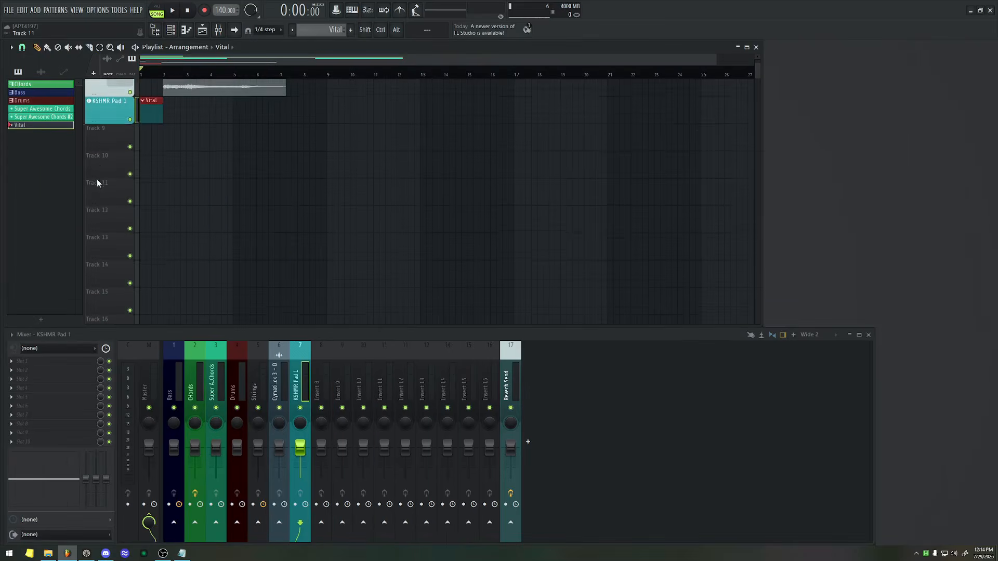
scroll(97, 183, up, 2)
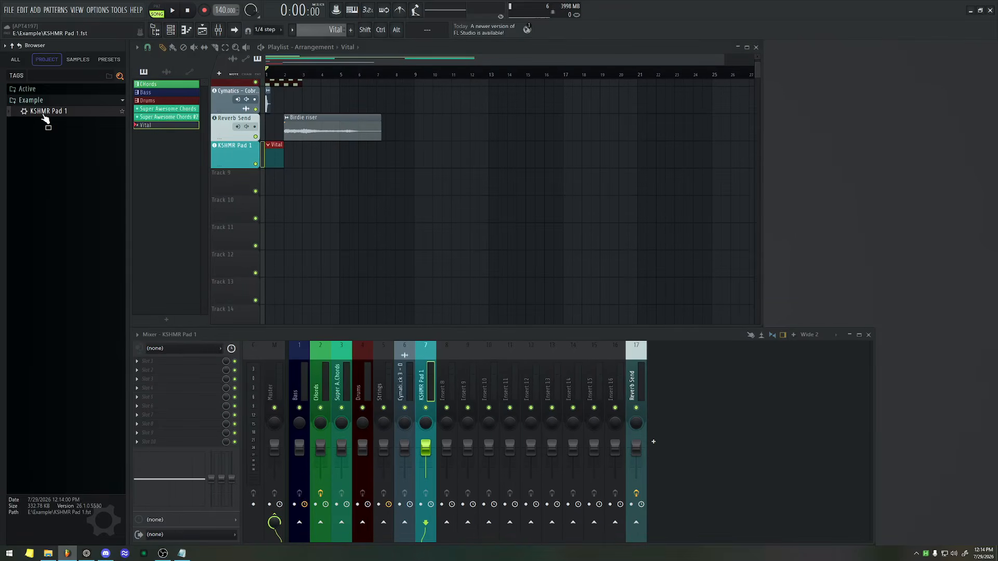
drag(46, 115, 223, 210)
drag(316, 57, 523, 63)
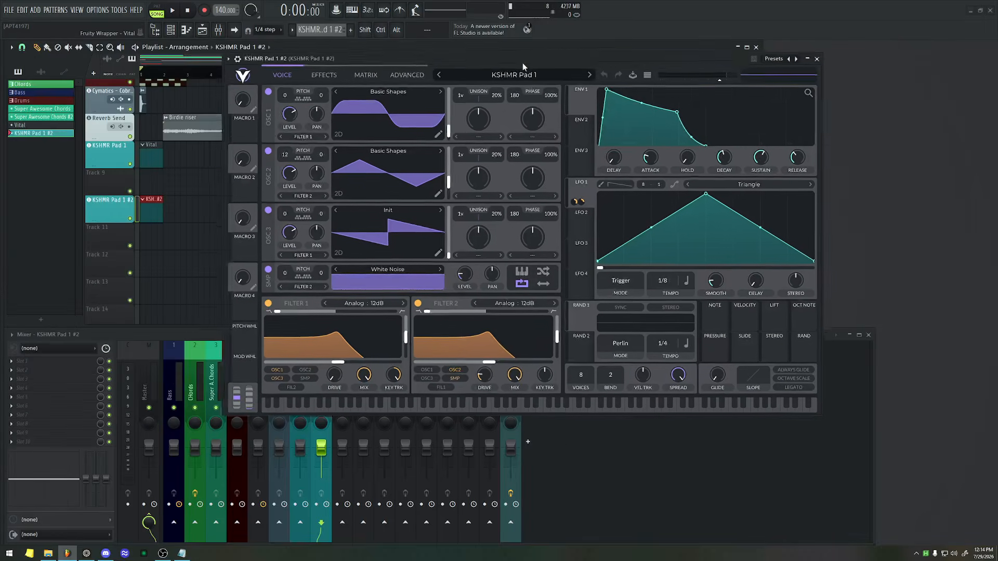
key(Escape)
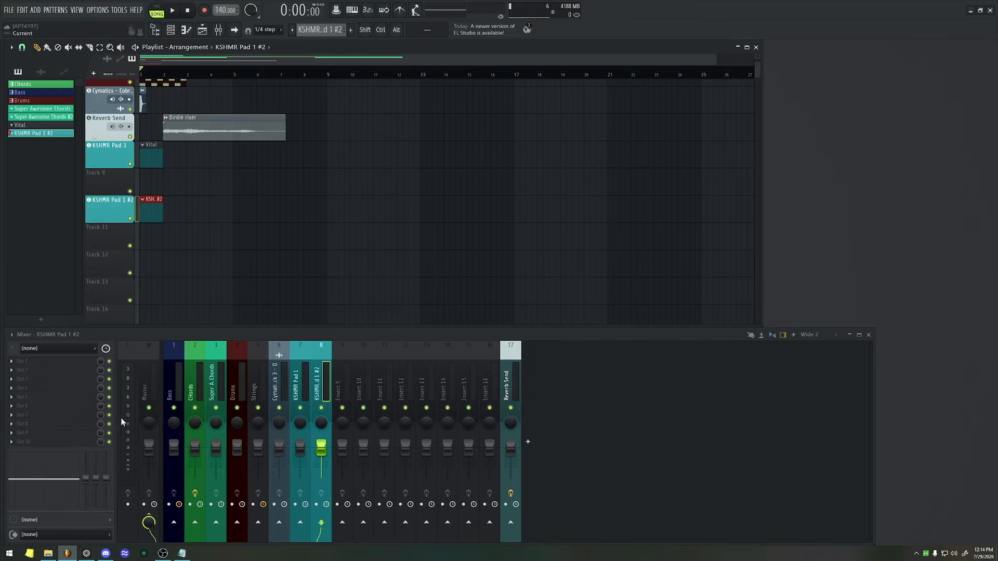
mouse_move(5, 161)
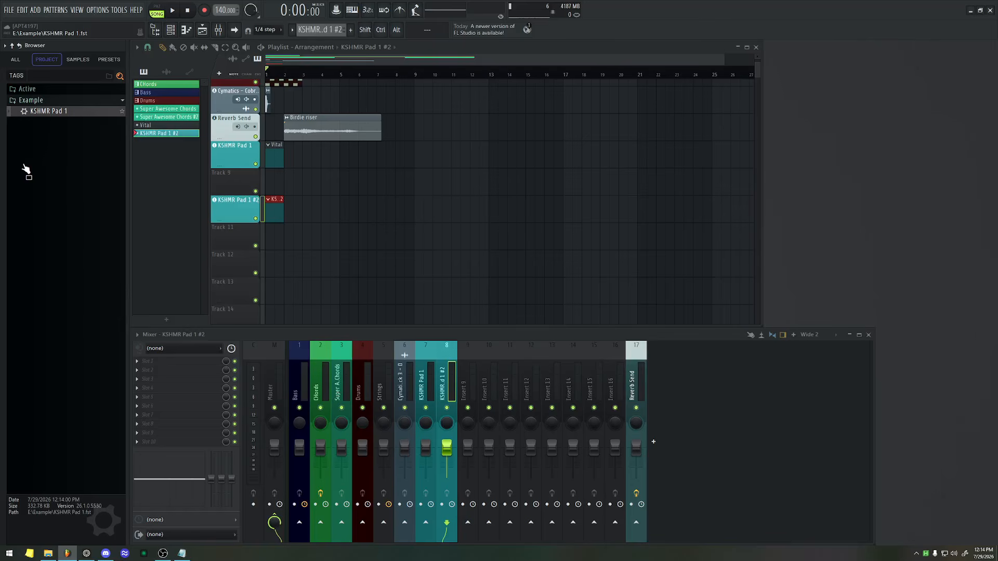
scroll(357, 50, up, 5)
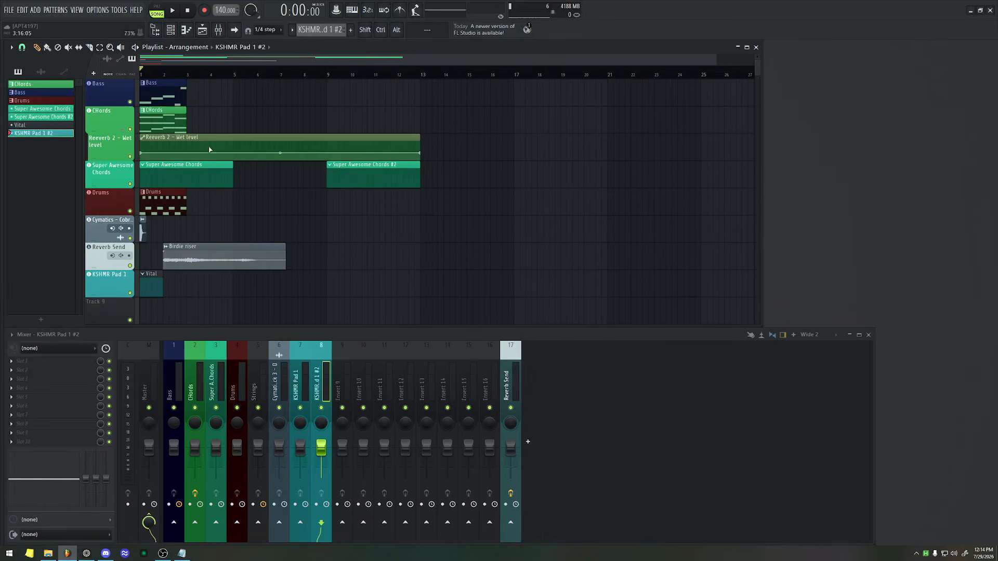
scroll(209, 148, down, 4)
scroll(209, 148, up, 4)
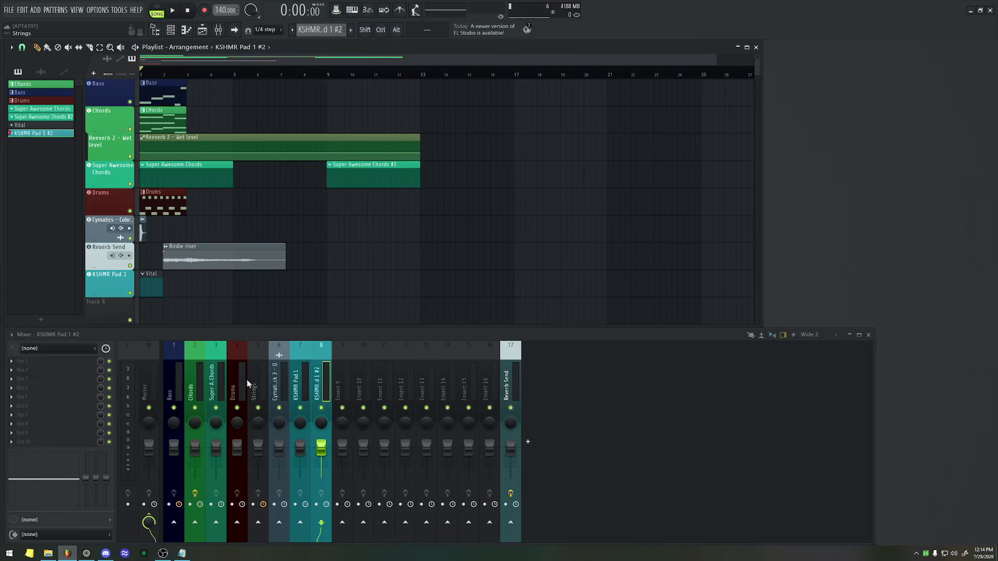